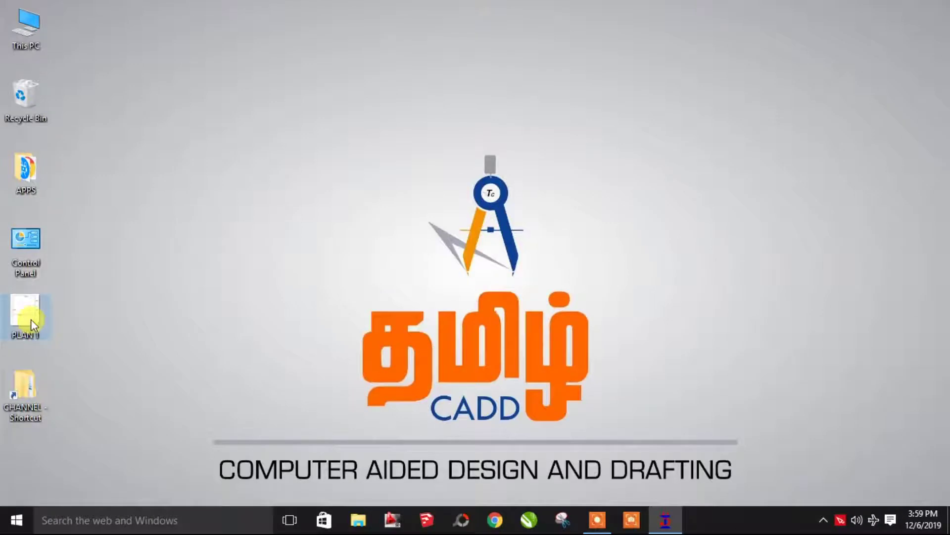
# View the PLAN 1 image on the desktop for the plan's dimensions, close it and switch to STAAD.Pro.
pyautogui.doubleClick(30, 319)
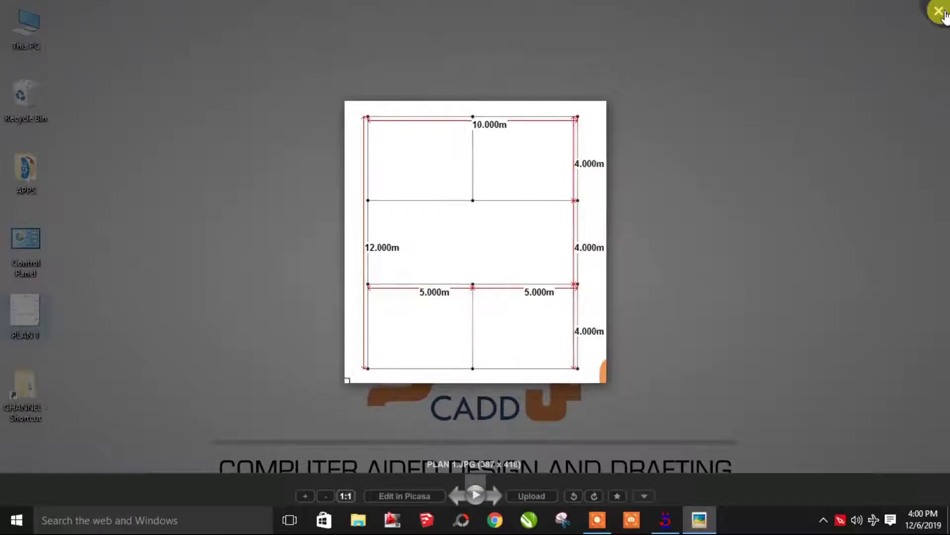
pyautogui.click(939, 10)
pyautogui.click(666, 520)
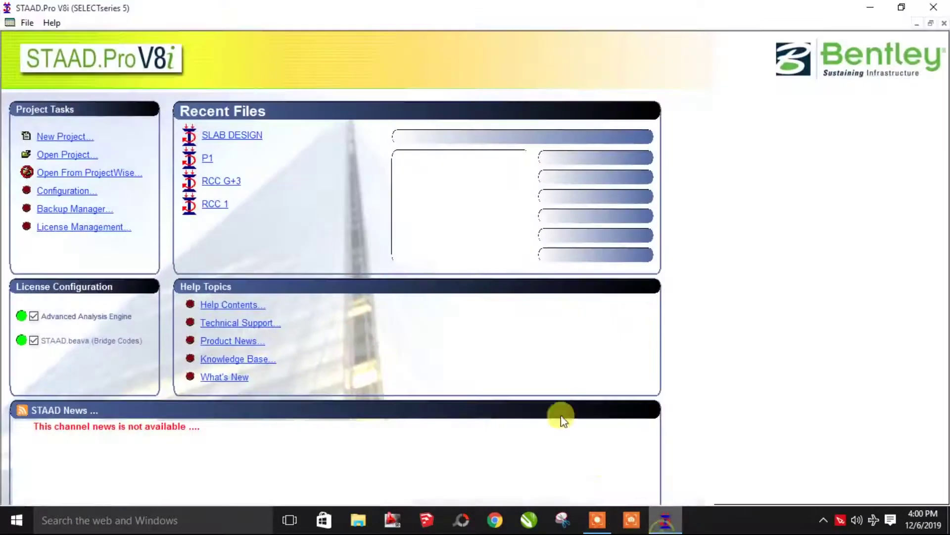
# Create a new Space project named grid with meter and kilonewton units, starting with Add Beam.
pyautogui.click(80, 137)
pyautogui.click(331, 150)
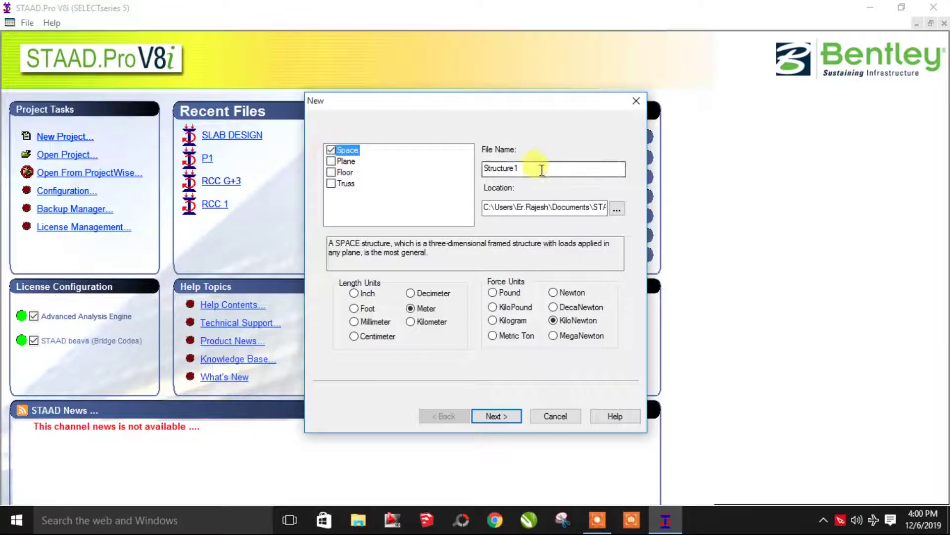
pyautogui.doubleClick(541, 167)
pyautogui.write('grid')
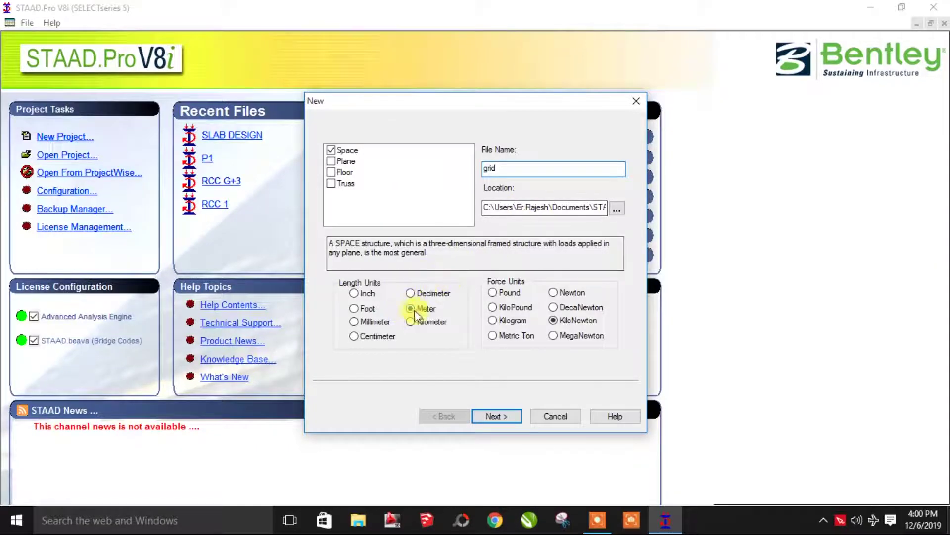
pyautogui.click(497, 416)
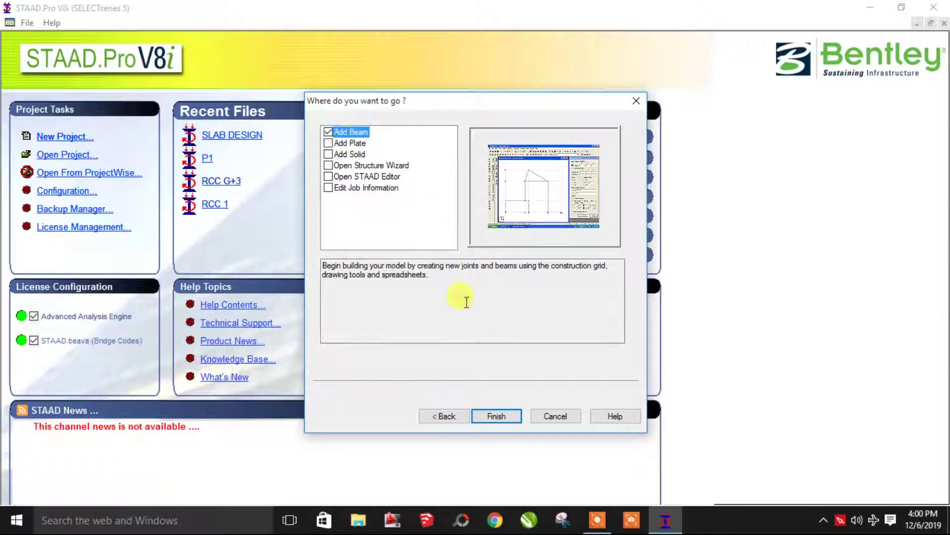
pyautogui.click(494, 418)
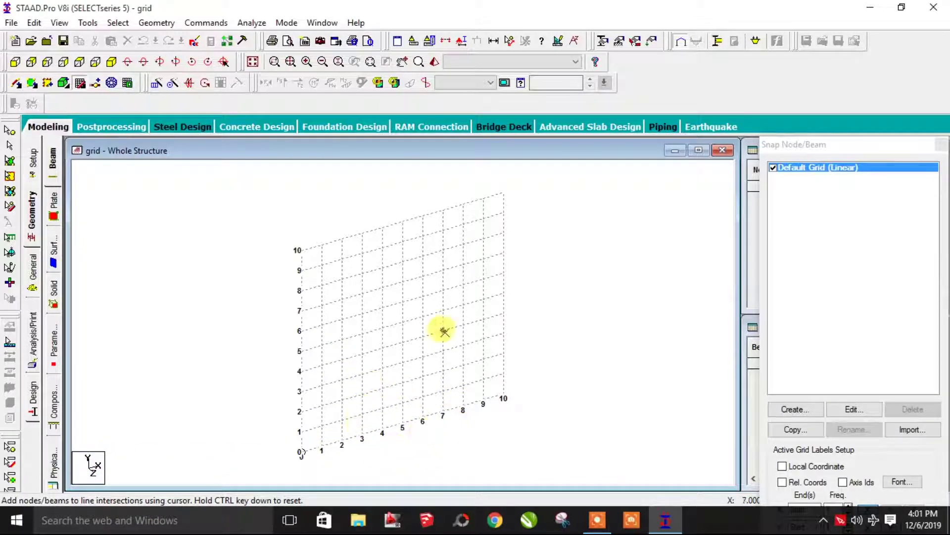
# Open the default linear grid's settings for editing and set its plane to X-Z.
pyautogui.click(504, 395)
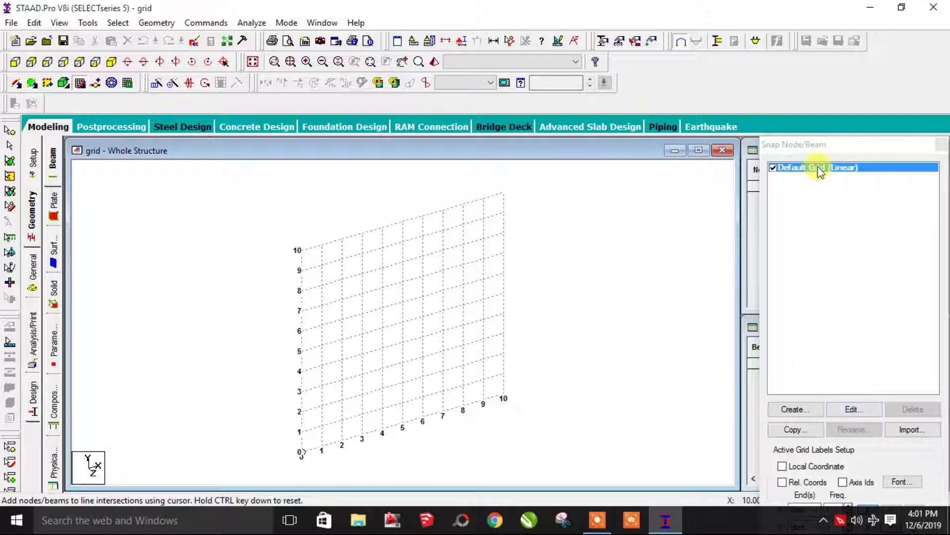
pyautogui.moveTo(808, 144); pyautogui.dragTo(785, 50)
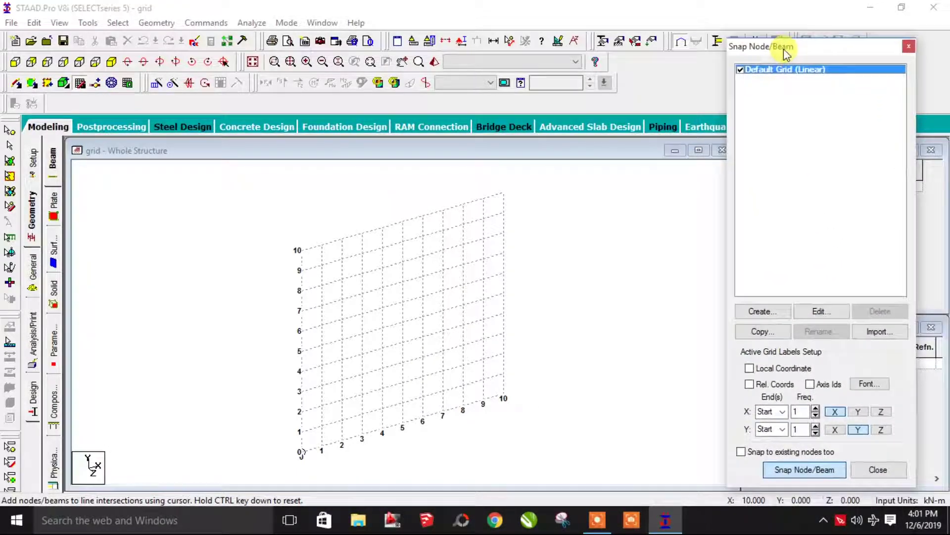
pyautogui.click(814, 312)
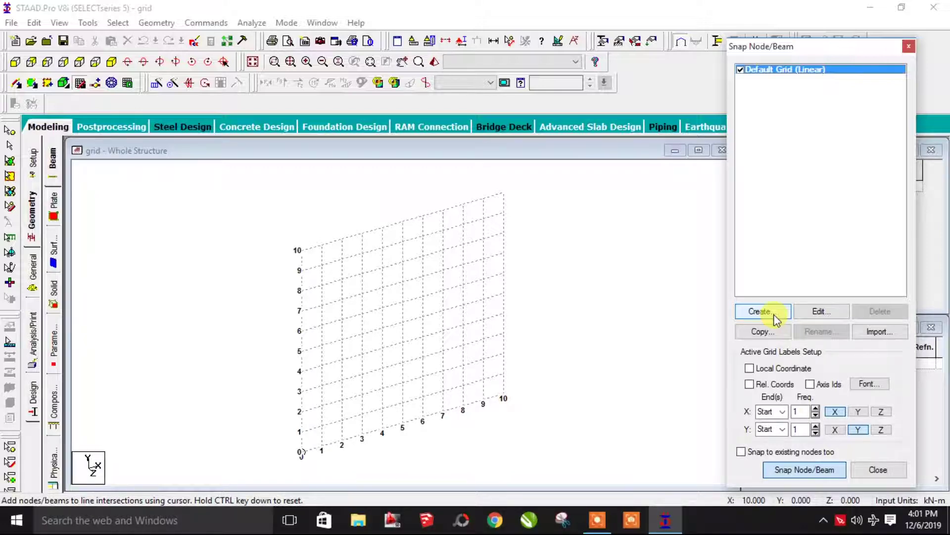
pyautogui.click(810, 313)
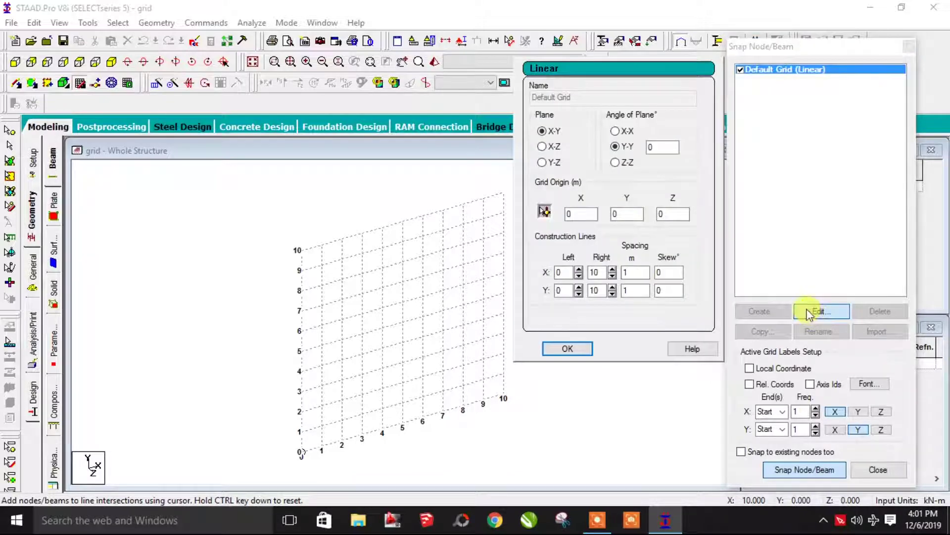
pyautogui.click(544, 146)
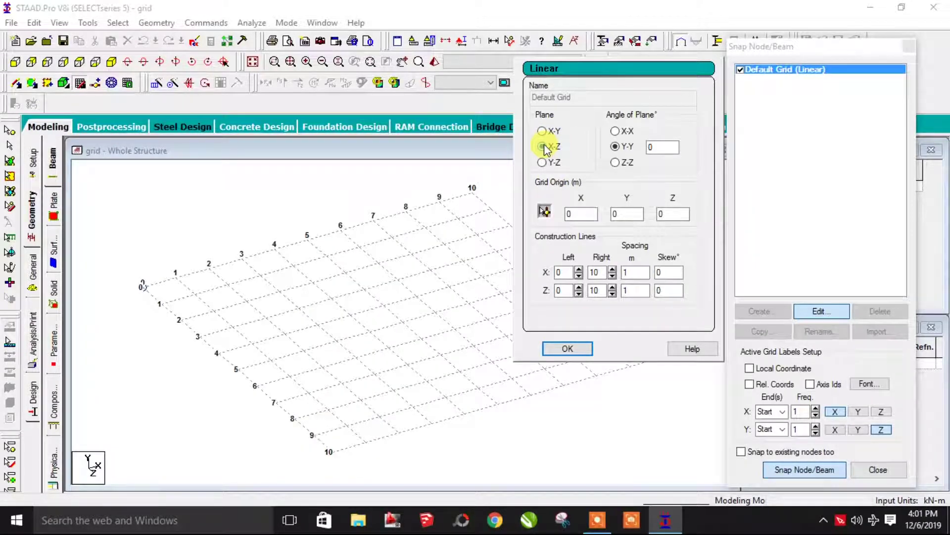
# Set the default grid's angle of plane about Y-Y to 20 degrees, checking it in a side view.
pyautogui.click(660, 144)
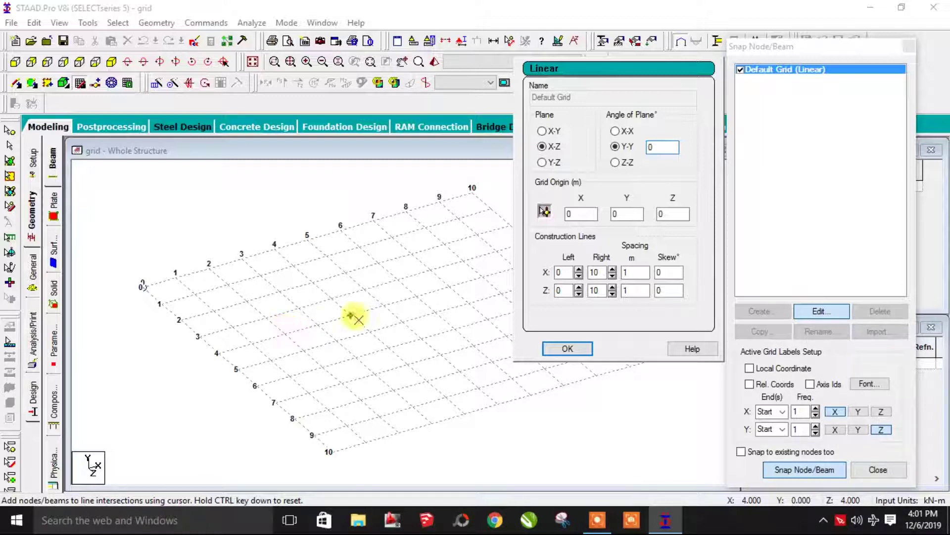
pyautogui.doubleClick(659, 144)
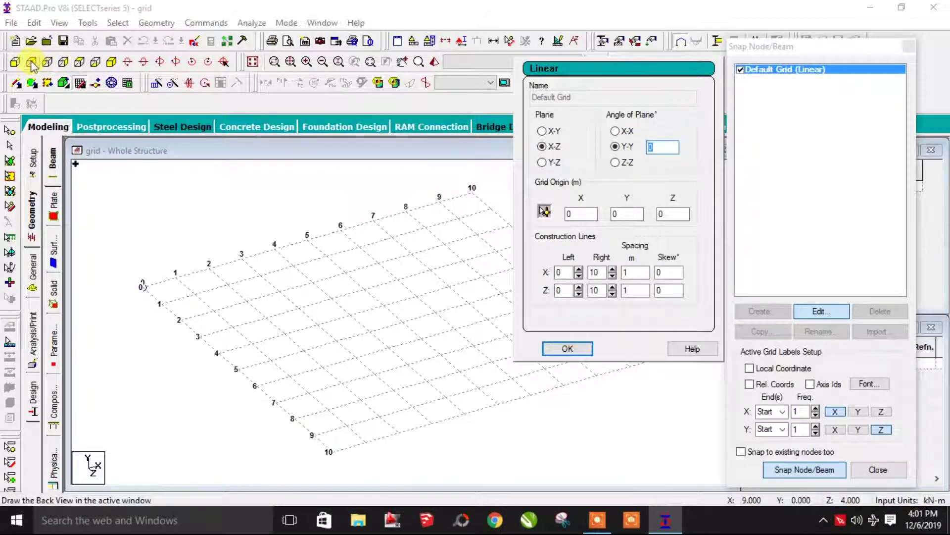
pyautogui.click(48, 63)
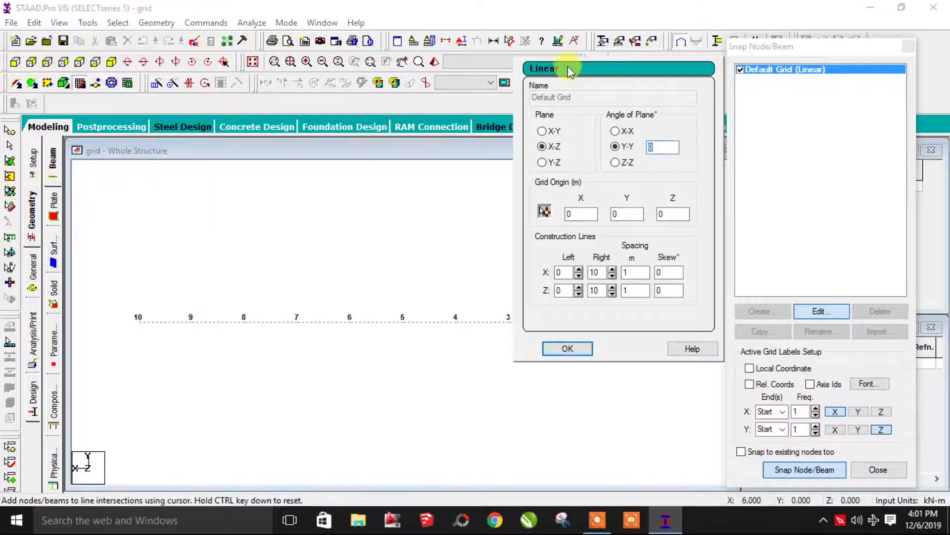
pyautogui.moveTo(787, 49); pyautogui.dragTo(871, 72)
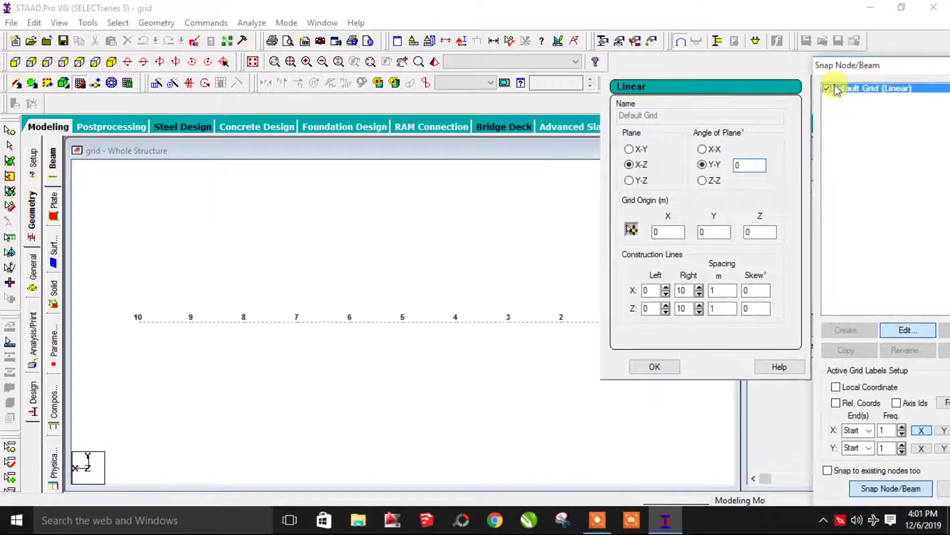
pyautogui.doubleClick(750, 165)
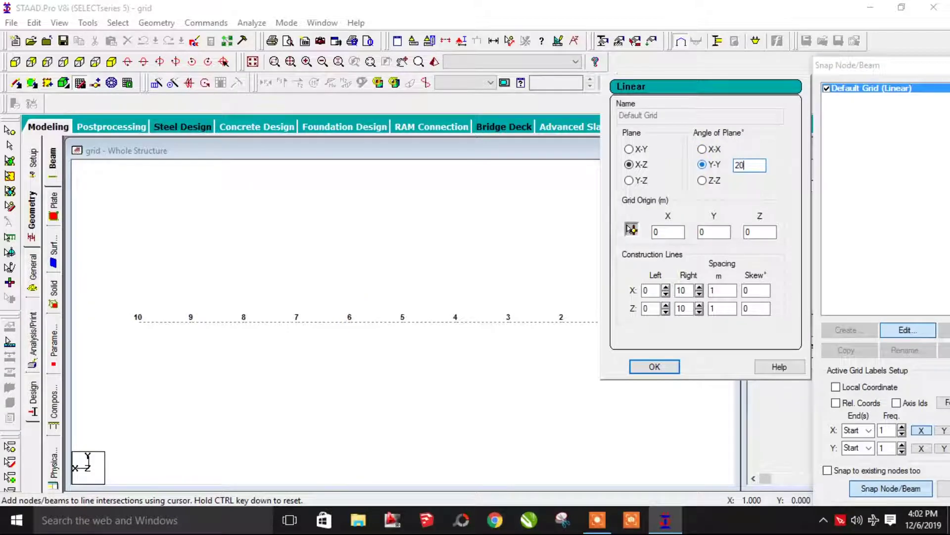
pyautogui.doubleClick(668, 233)
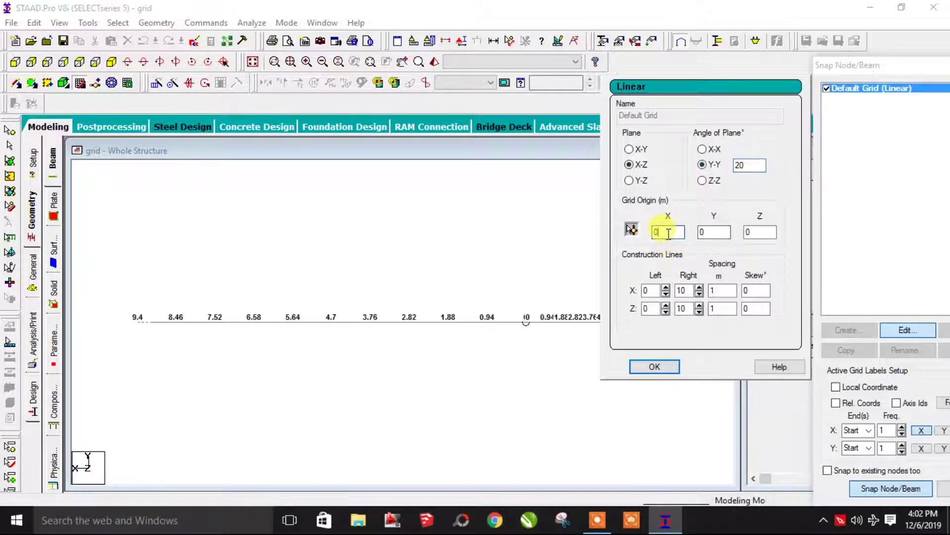
# Apply the 20-degree plane angle about X-X, Z-Z and Y-Y in turn, inspecting the rotated grid from above.
pyautogui.click(703, 150)
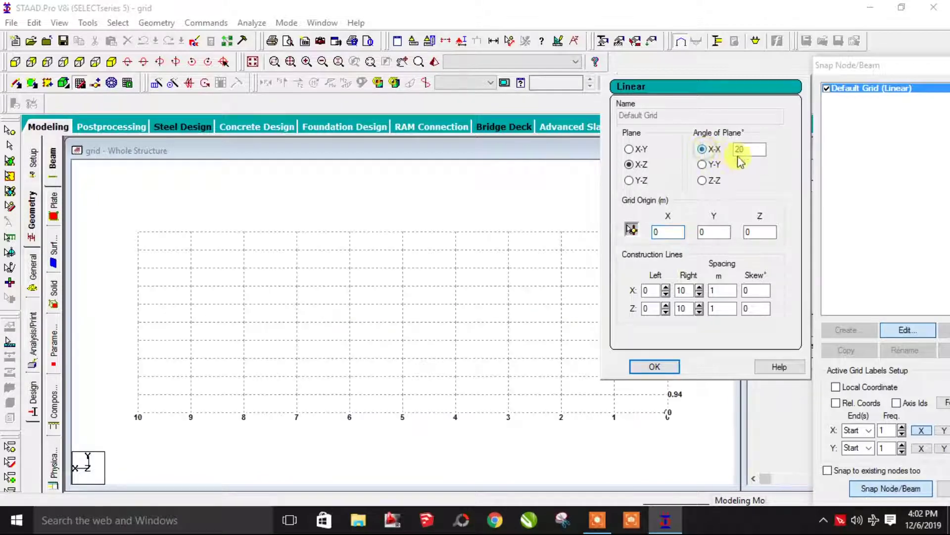
pyautogui.click(702, 181)
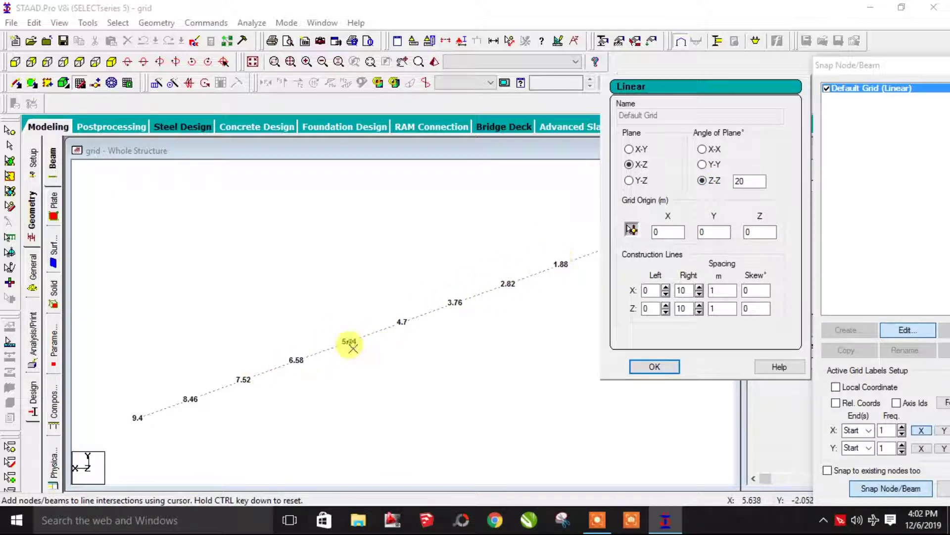
pyautogui.click(702, 164)
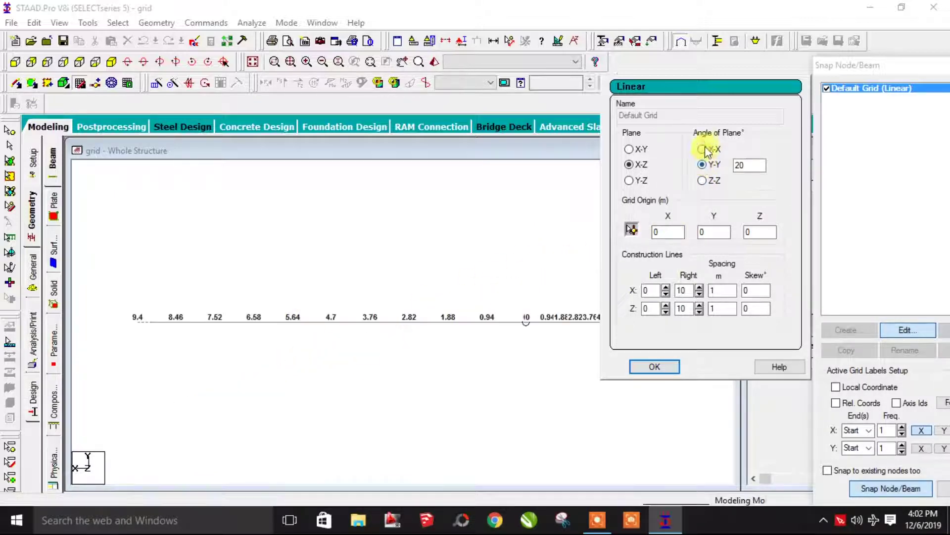
pyautogui.click(79, 61)
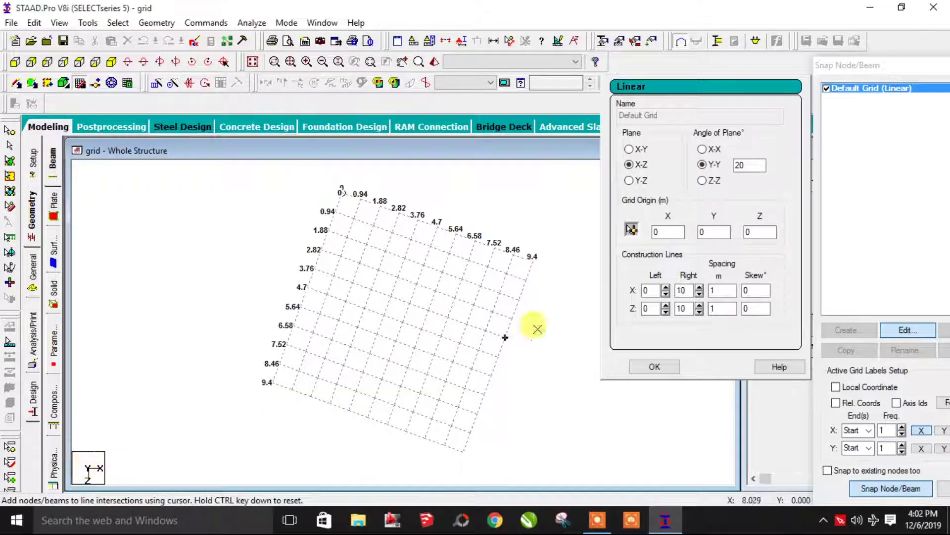
# Switch the grid's plane angle to the X-X axis, inspect the tilt from the side and set the angle to 0.
pyautogui.click(711, 149)
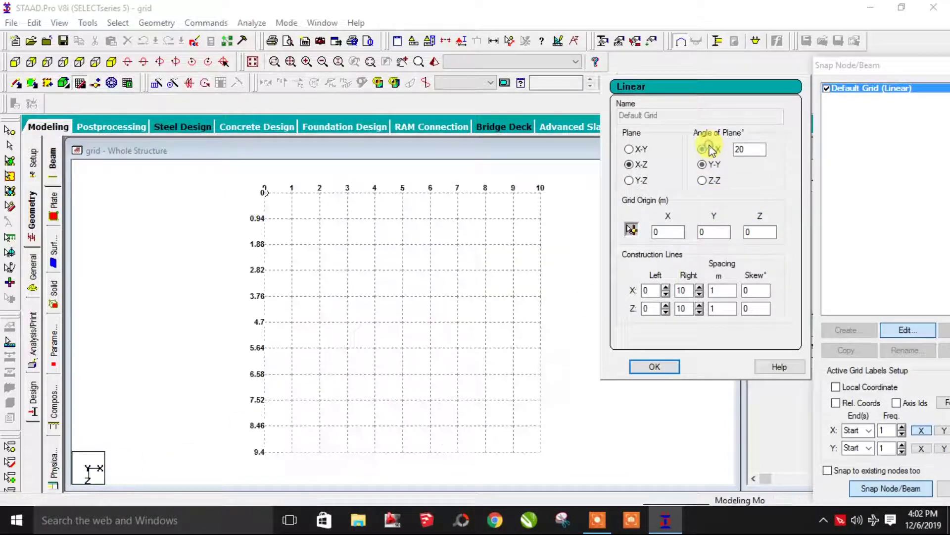
pyautogui.click(47, 63)
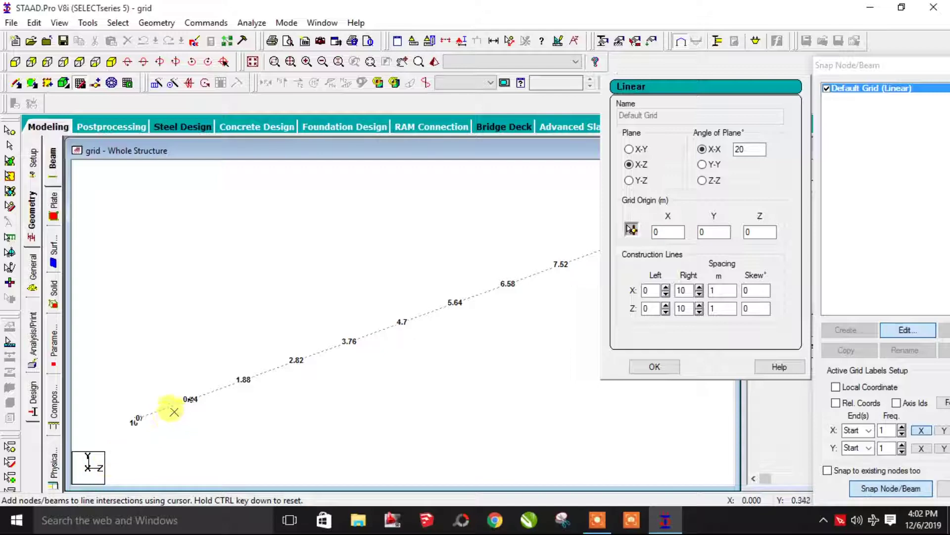
pyautogui.doubleClick(743, 150)
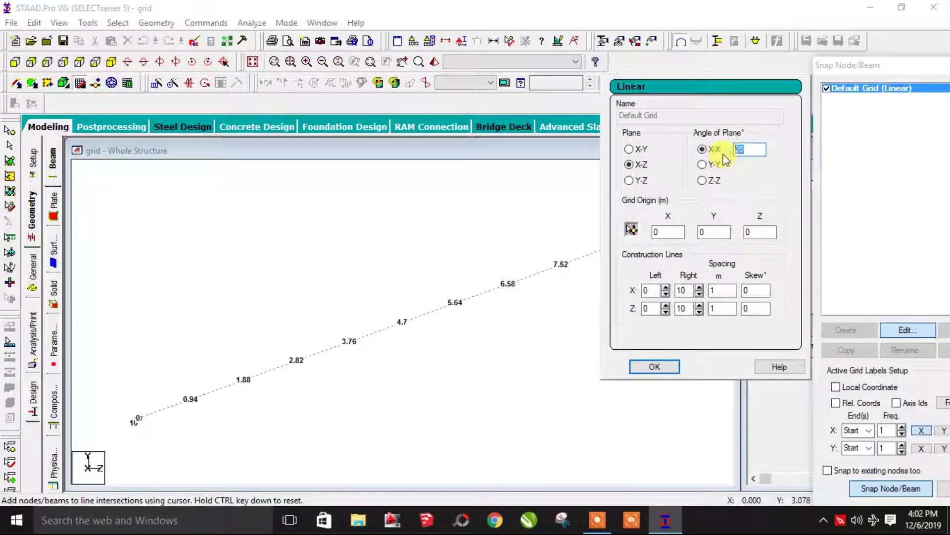
pyautogui.click(666, 232)
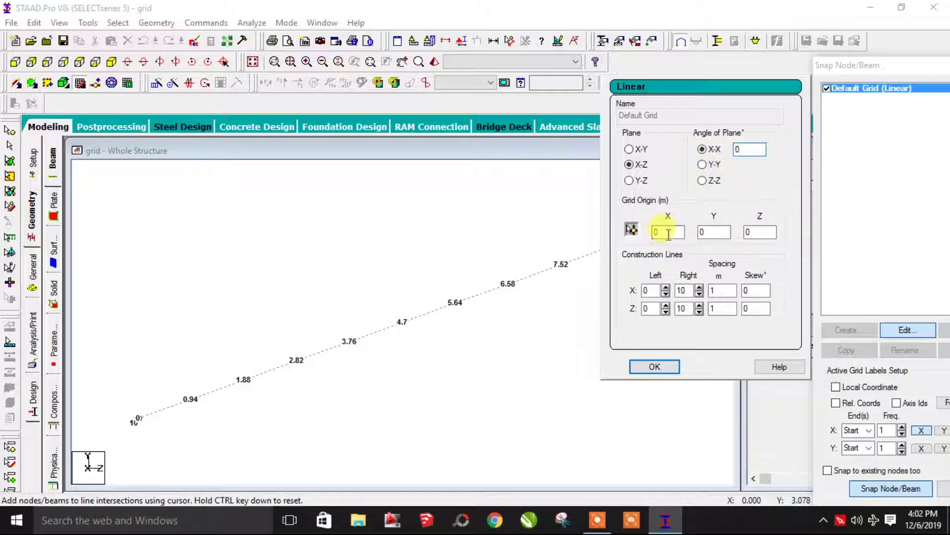
pyautogui.click(638, 230)
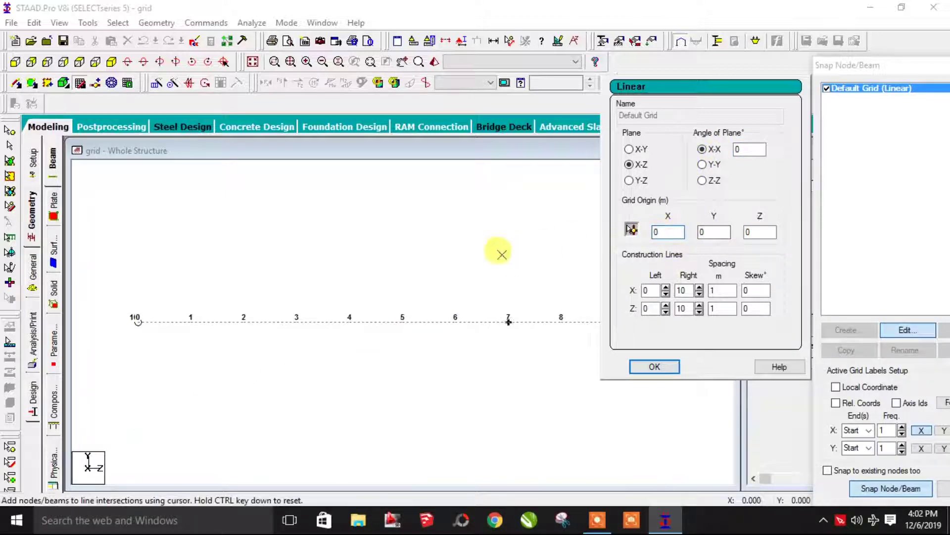
# Set the grid origin to X 1, Y 1 and Z 1 m.
pyautogui.click(112, 62)
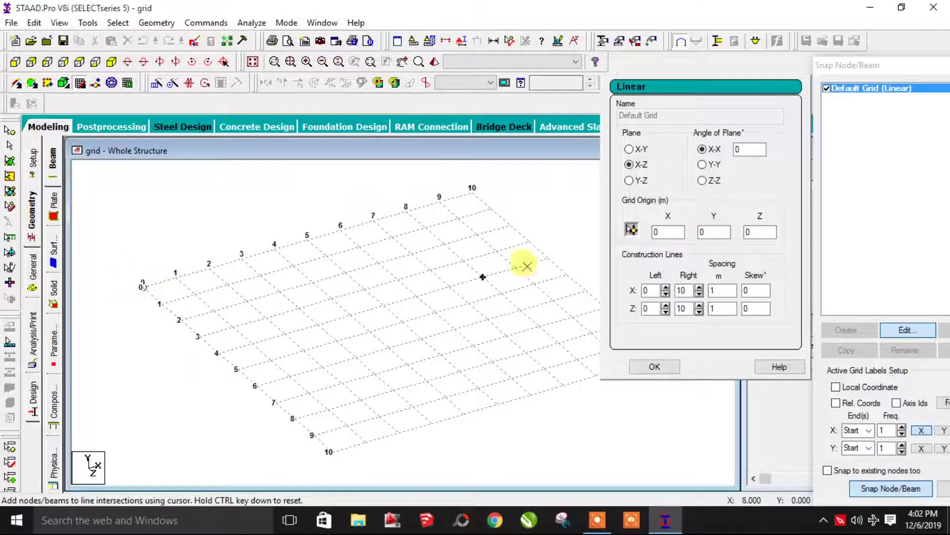
pyautogui.click(637, 233)
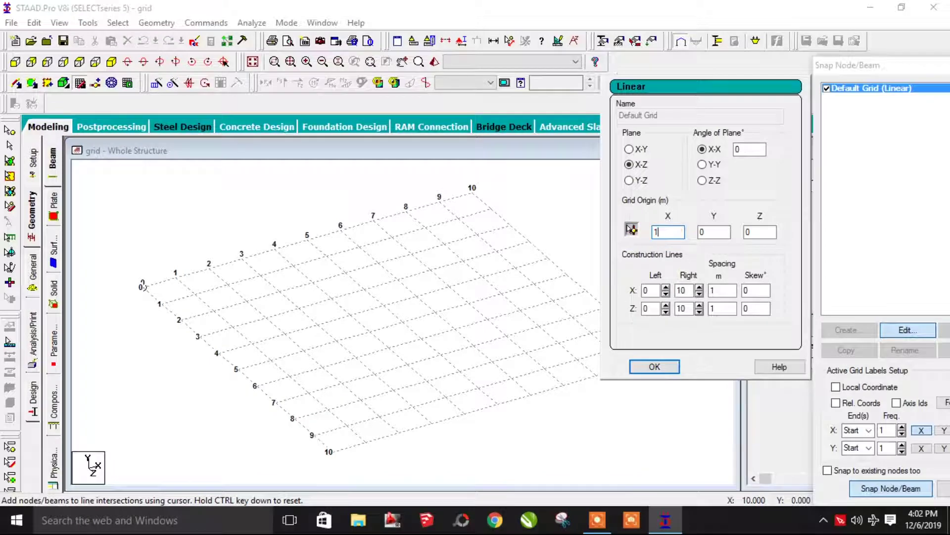
pyautogui.write('1')
pyautogui.press('Tab')
pyautogui.write('1')
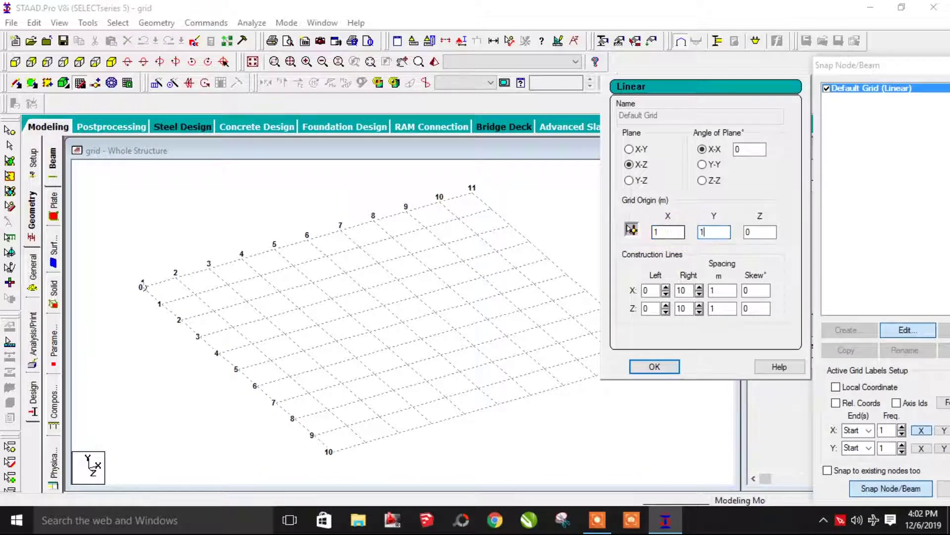
pyautogui.click(765, 233)
pyautogui.doubleClick(762, 233)
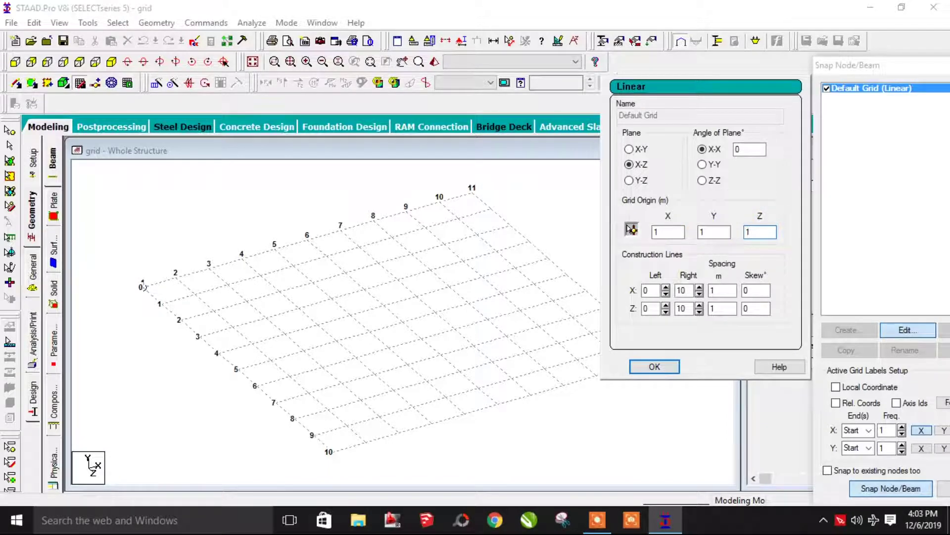
pyautogui.click(669, 232)
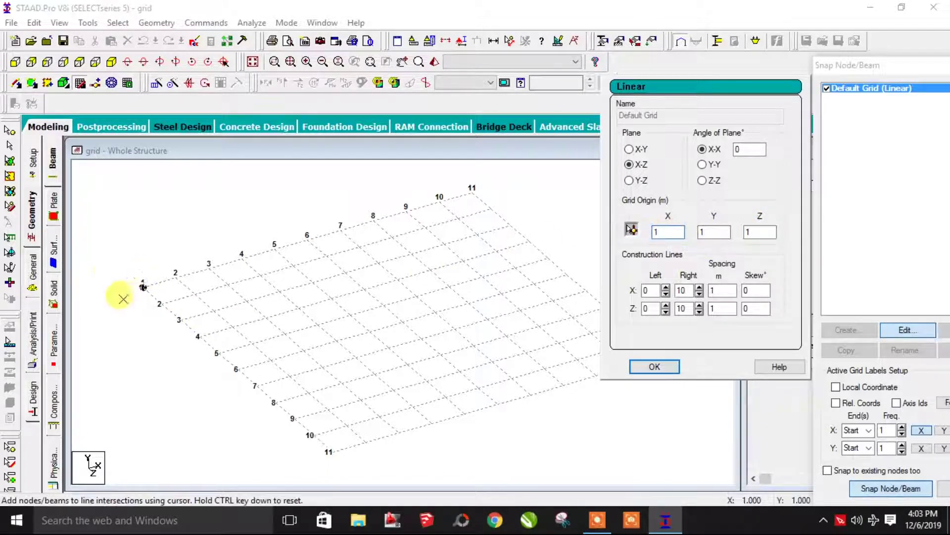
# Set the grid origin back to X 0, Y 0 and Z 0 m.
pyautogui.doubleClick(666, 232)
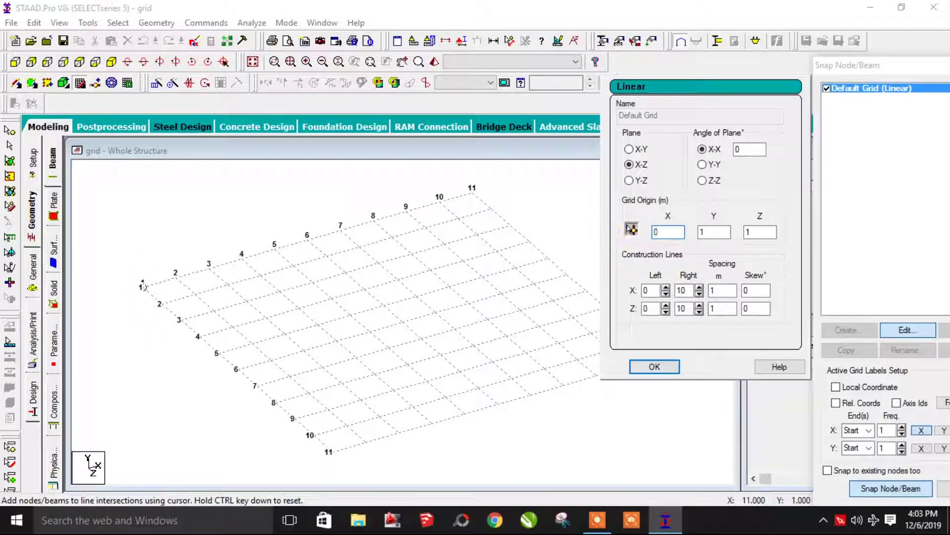
pyautogui.doubleClick(704, 232)
pyautogui.doubleClick(760, 231)
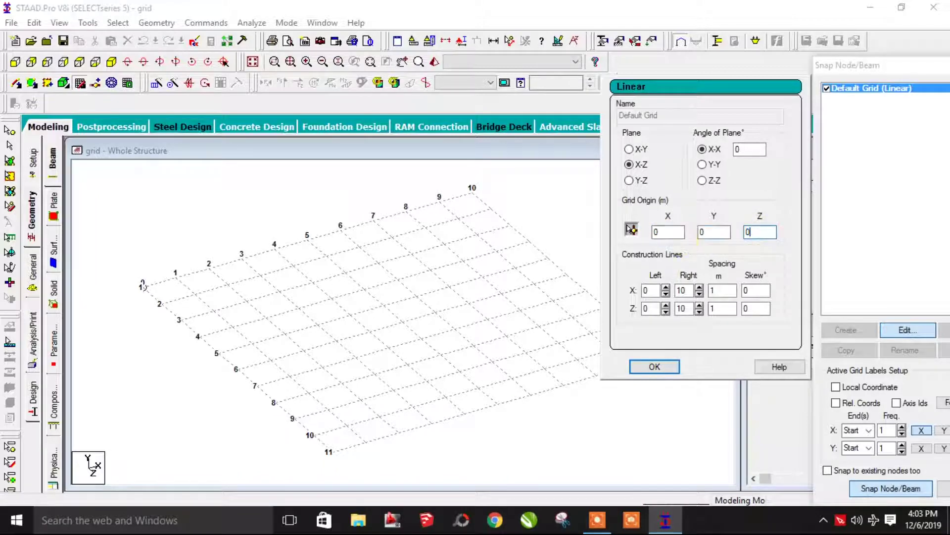
# Set the X construction lines' left count to 10, then return it to 0.
pyautogui.doubleClick(650, 291)
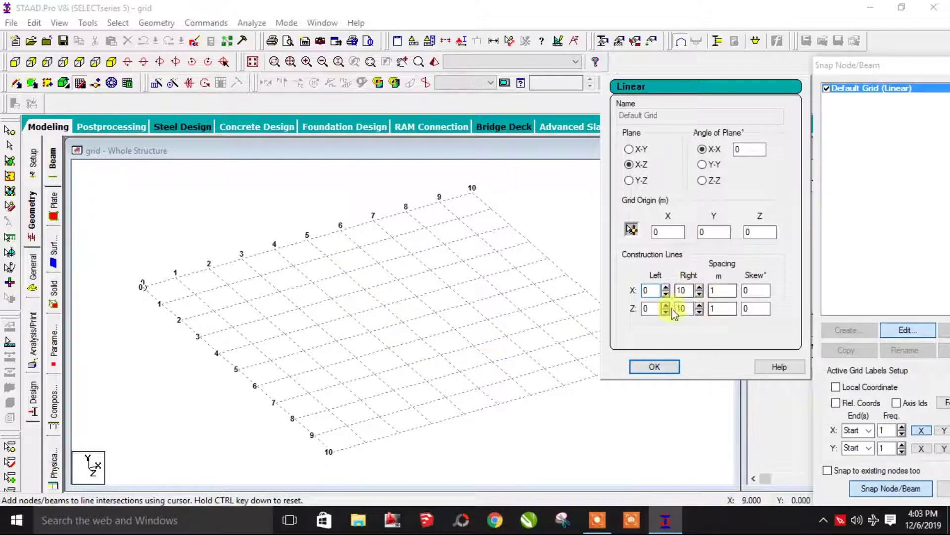
pyautogui.doubleClick(683, 290)
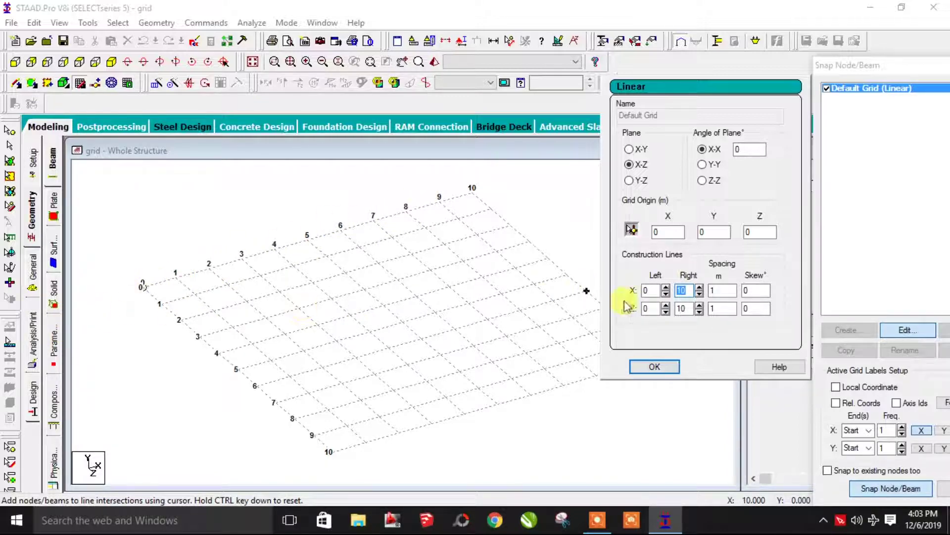
pyautogui.doubleClick(659, 292)
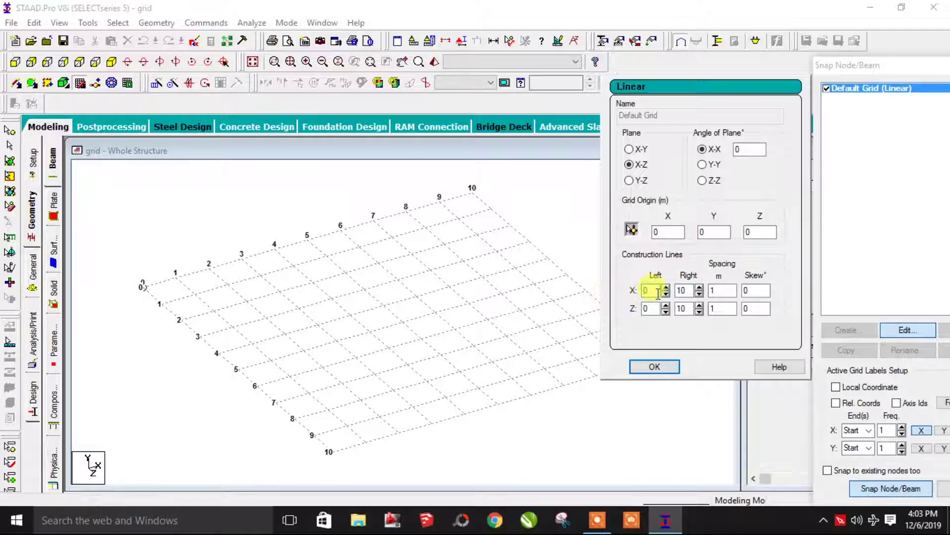
pyautogui.write('10')
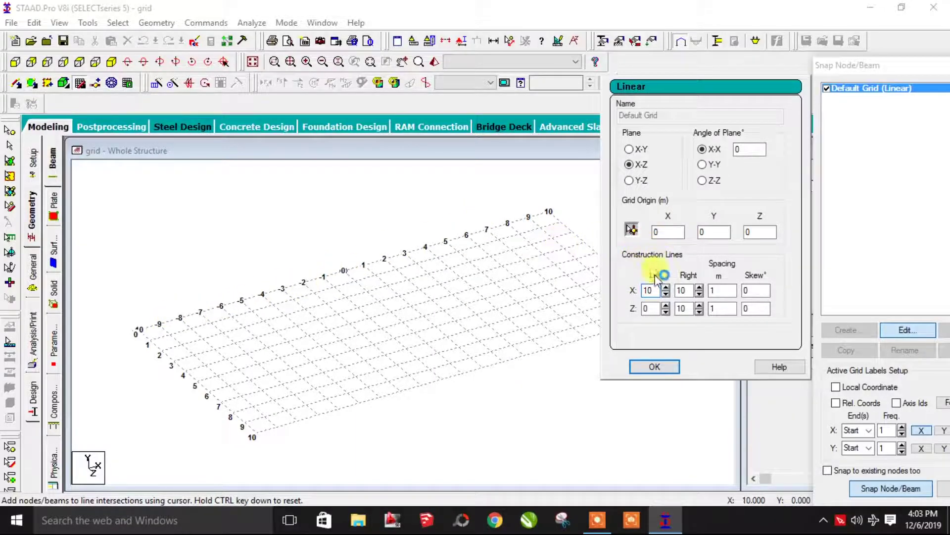
pyautogui.doubleClick(648, 291)
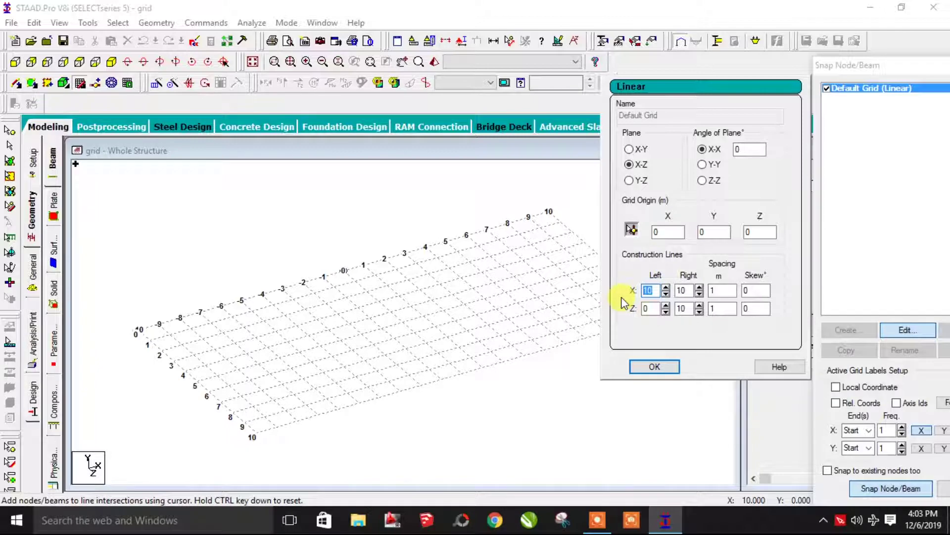
pyautogui.write('0')
# Set the X construction lines' right count to 20, then return it to 10.
pyautogui.doubleClick(686, 290)
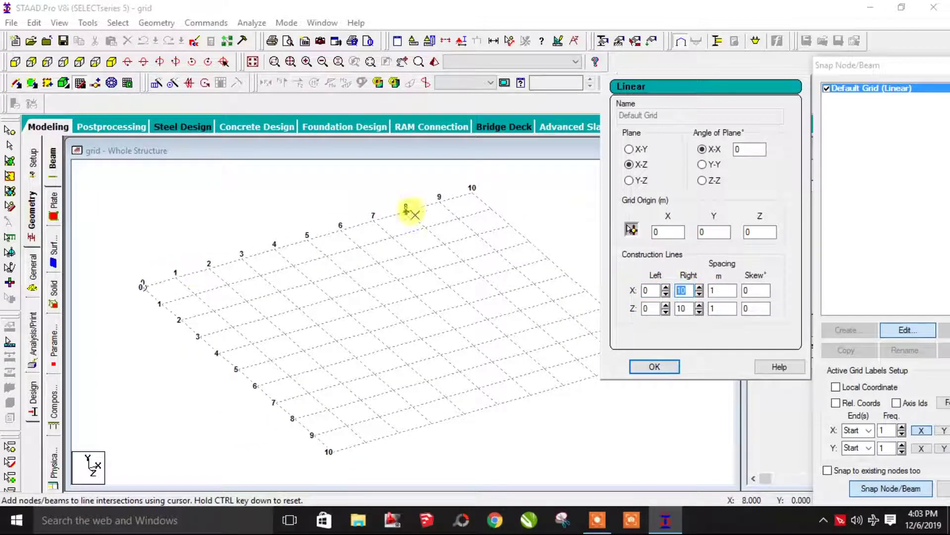
pyautogui.press('Tab')
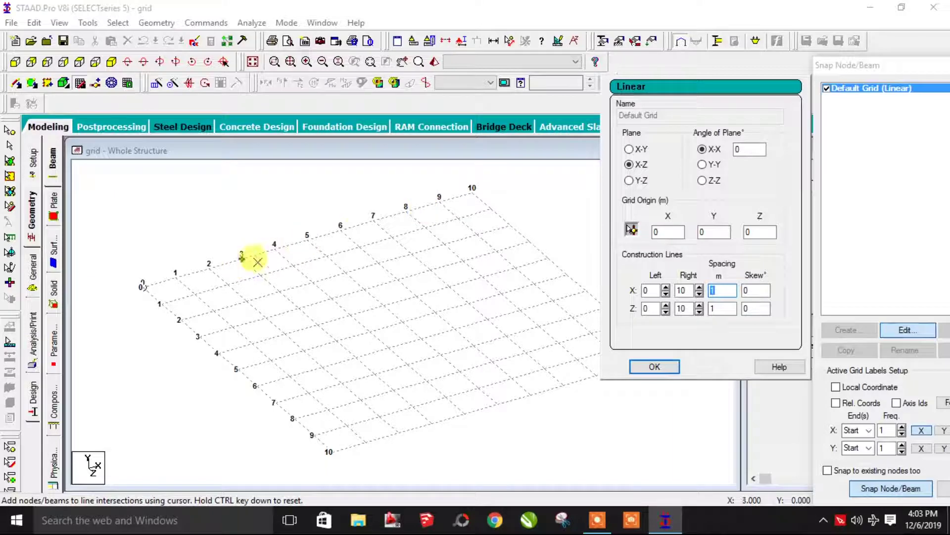
pyautogui.doubleClick(692, 290)
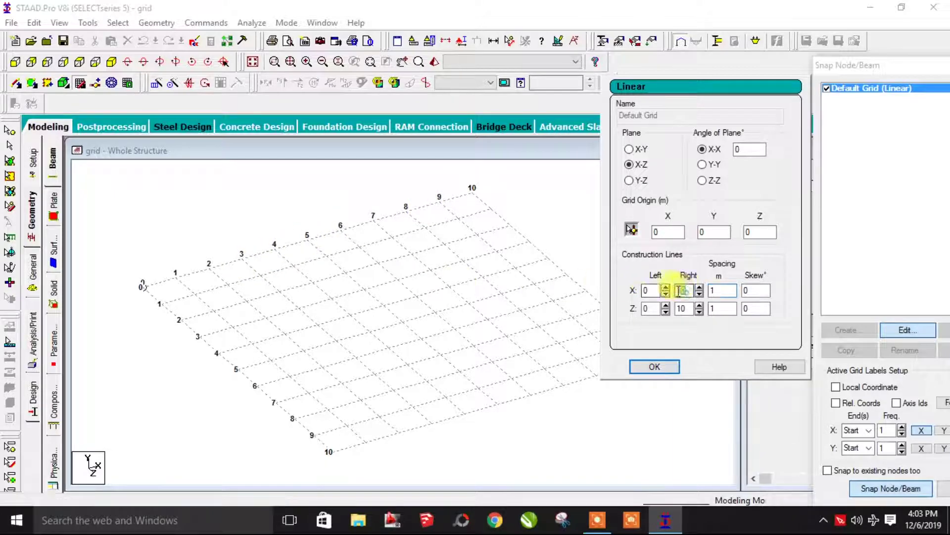
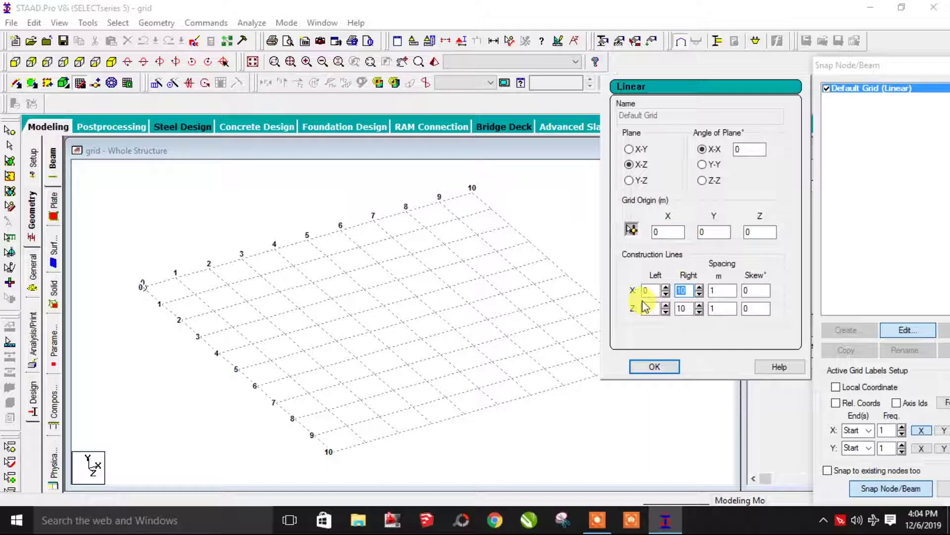
pyautogui.write('20')
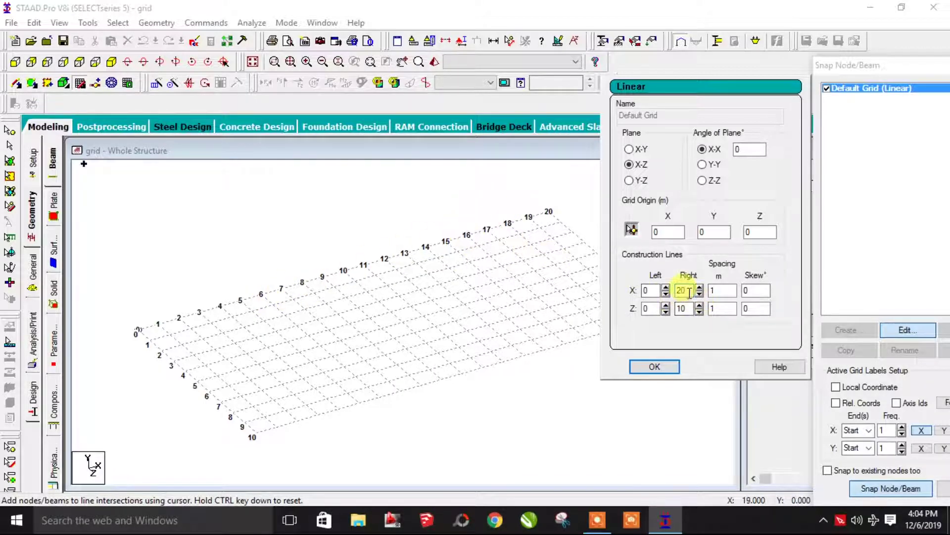
pyautogui.write('10')
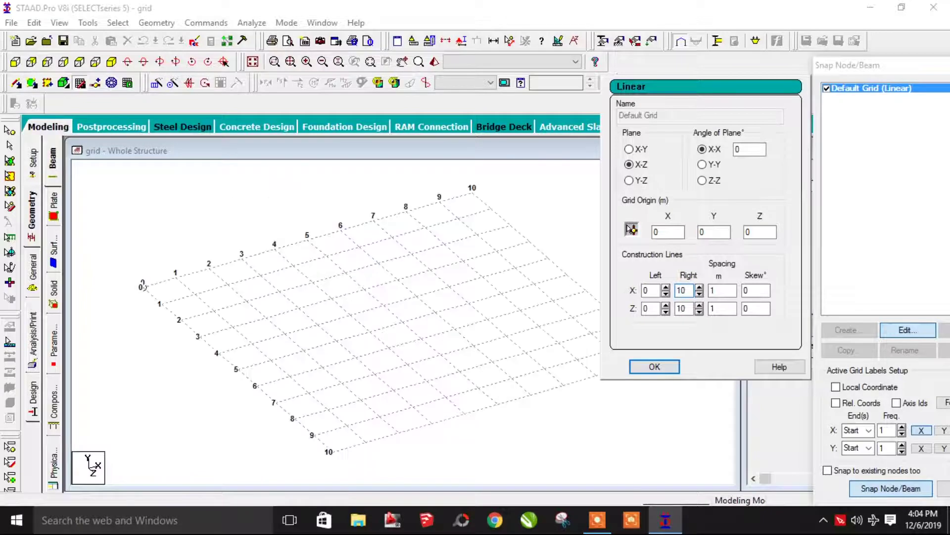
# Set the construction line spacing to 0.5 m in both the X and Z directions.
pyautogui.doubleClick(727, 290)
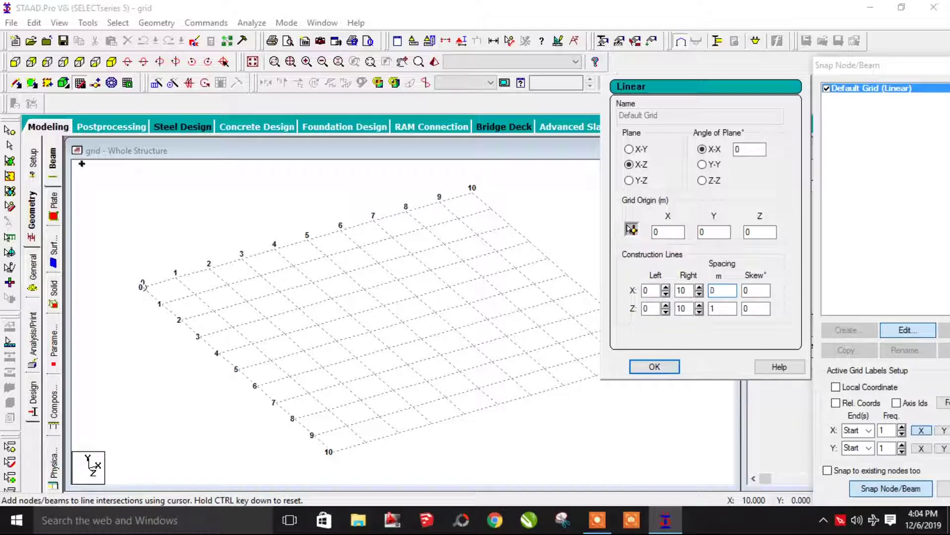
pyautogui.click(720, 308)
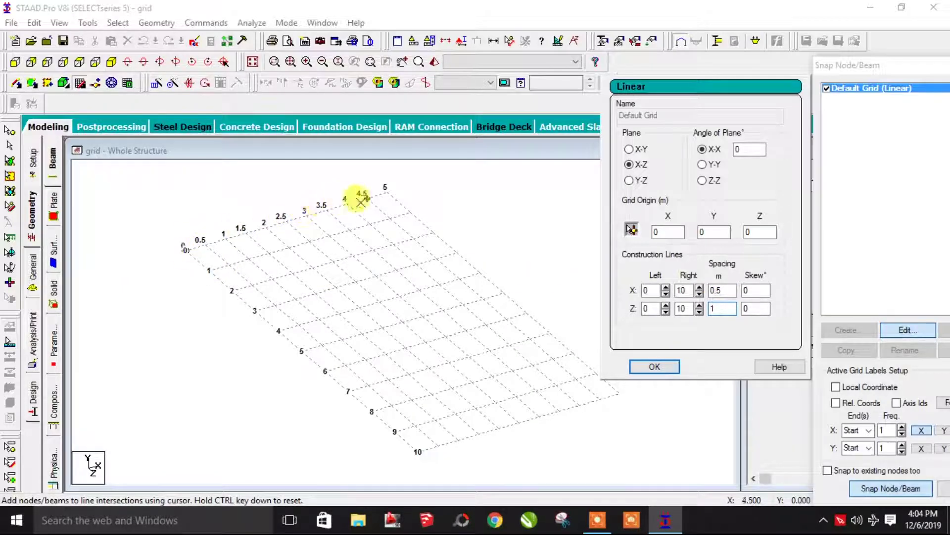
pyautogui.doubleClick(688, 291)
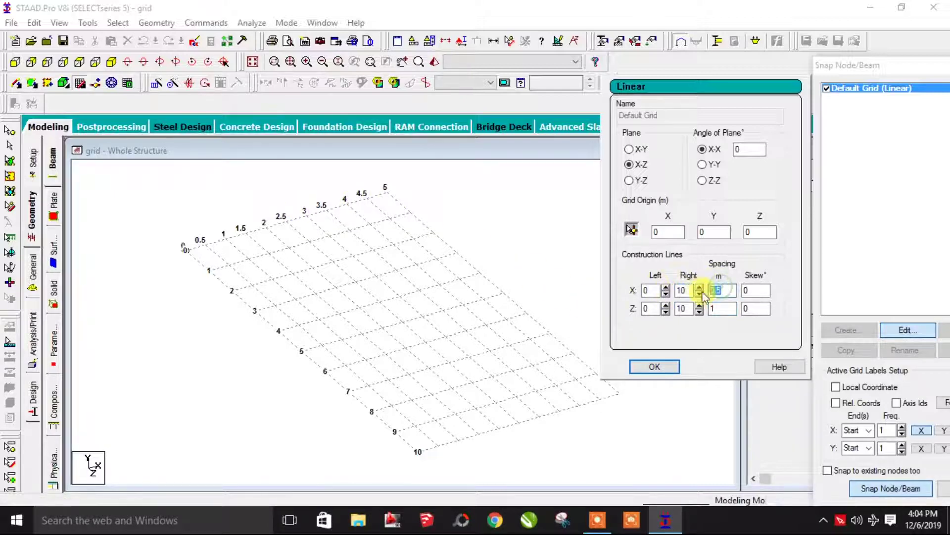
pyautogui.press('Tab')
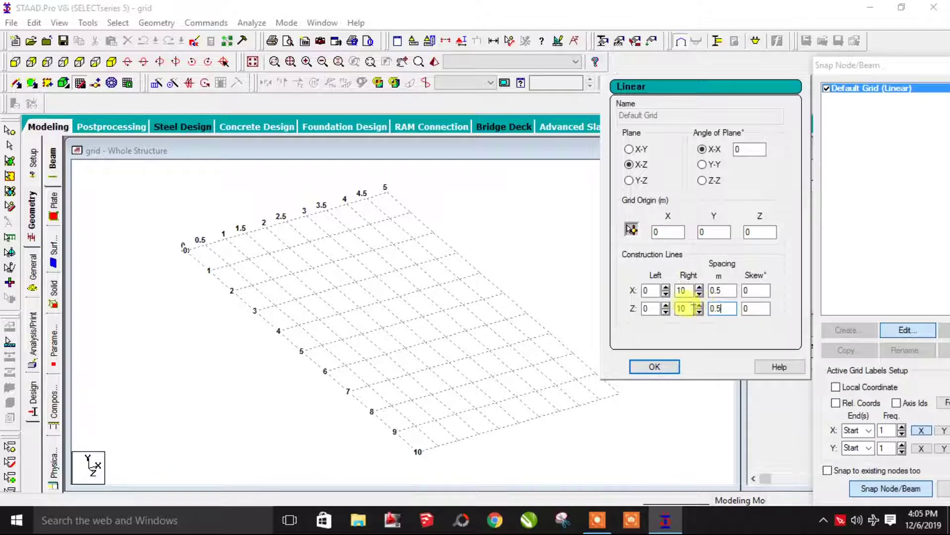
pyautogui.click(688, 308)
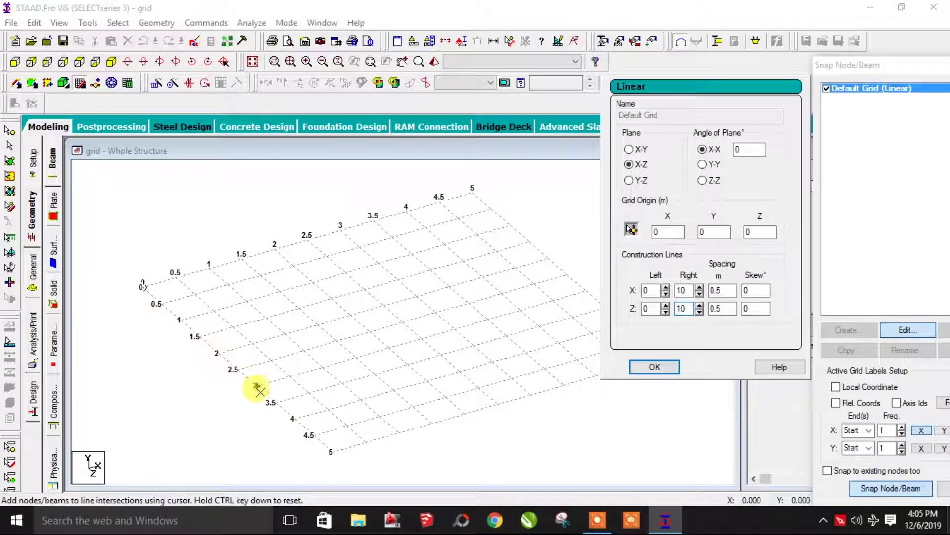
# Set the X and Z construction line spacing back to 1 m and accept the grid settings.
pyautogui.doubleClick(725, 292)
pyautogui.write('1')
pyautogui.doubleClick(715, 308)
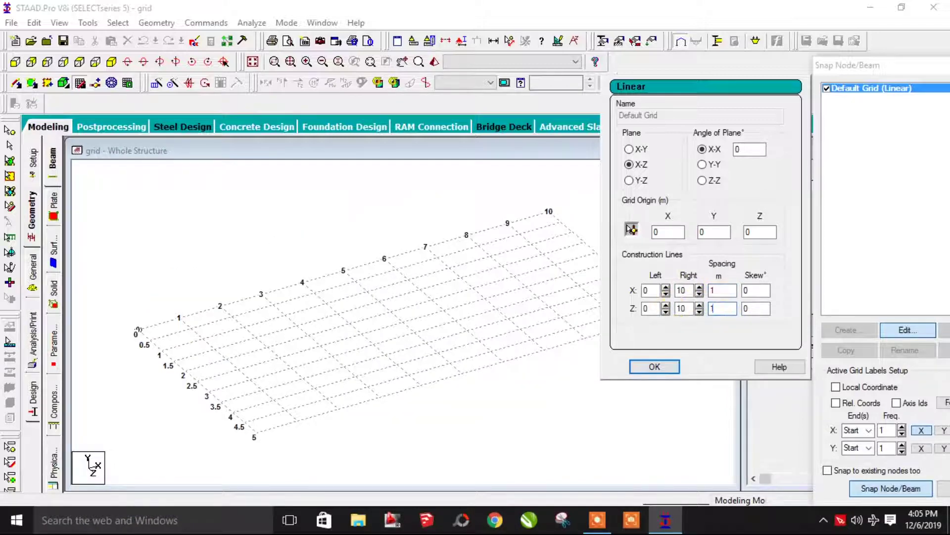
pyautogui.click(651, 369)
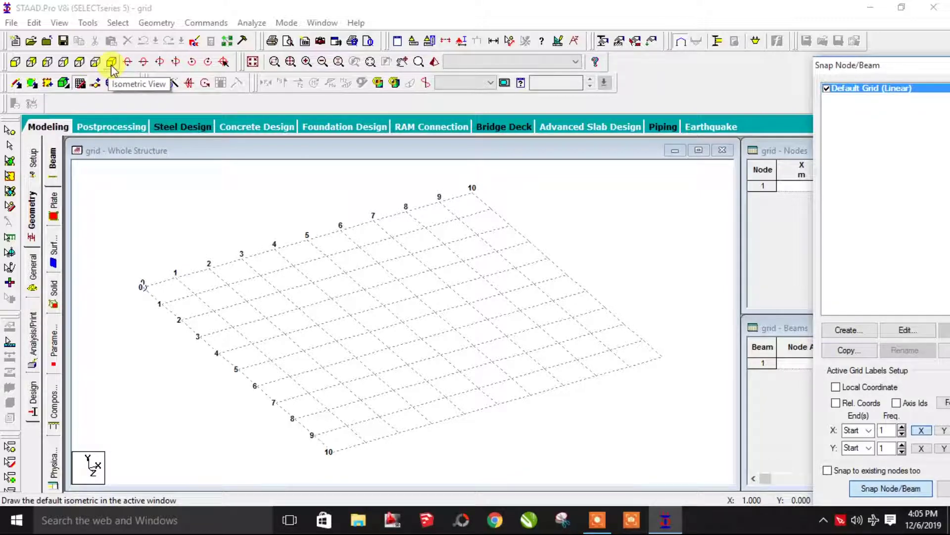
# Show the grid in plan, check the layout dimensions in the PLAN 1 image on the desktop, and return to STAAD.Pro.
pyautogui.click(80, 62)
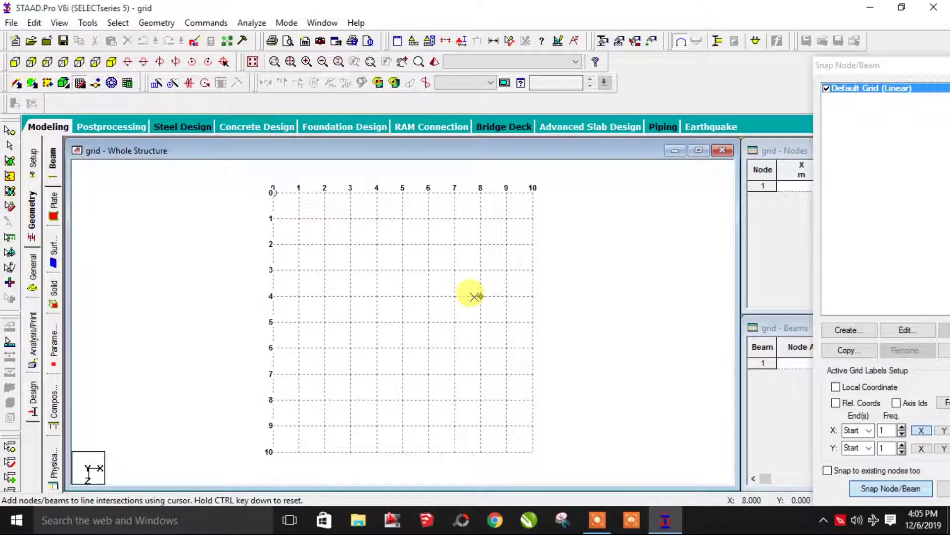
pyautogui.click(666, 519)
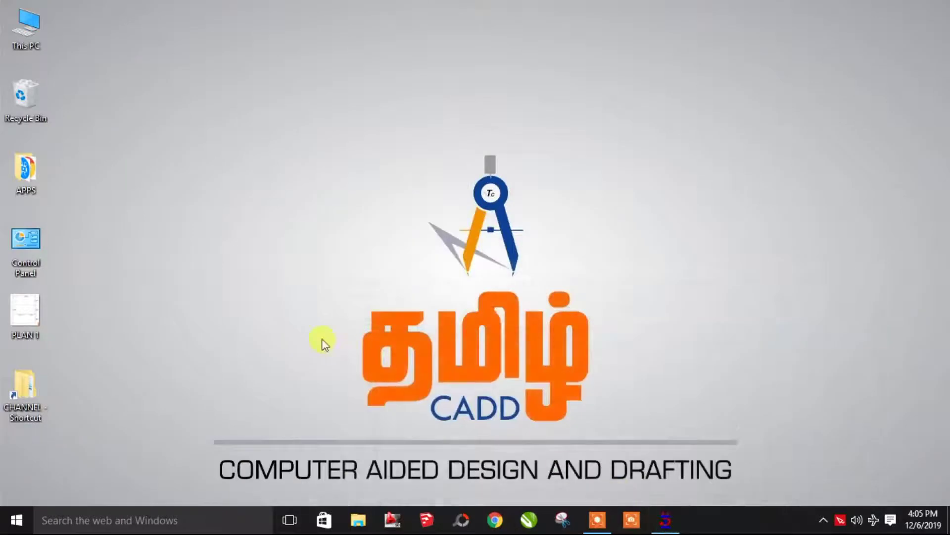
pyautogui.doubleClick(24, 310)
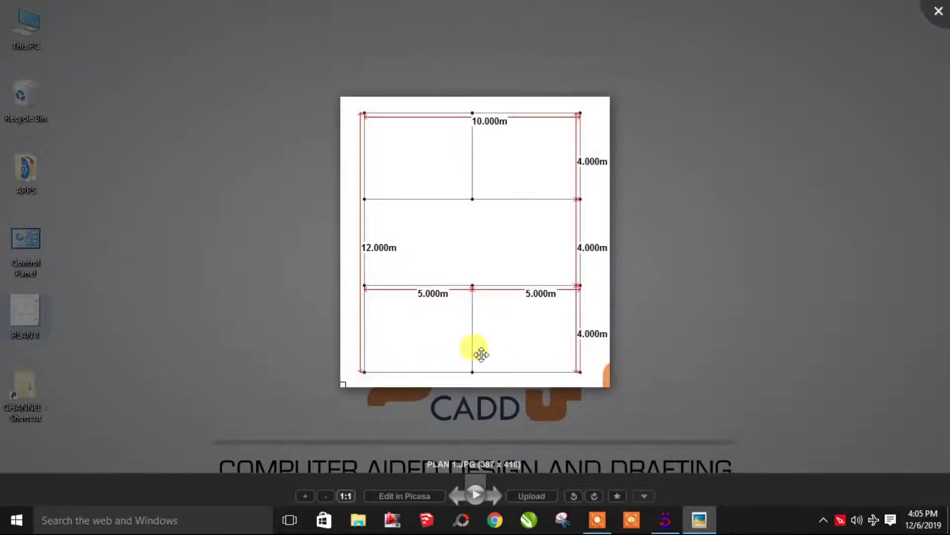
pyautogui.click(666, 519)
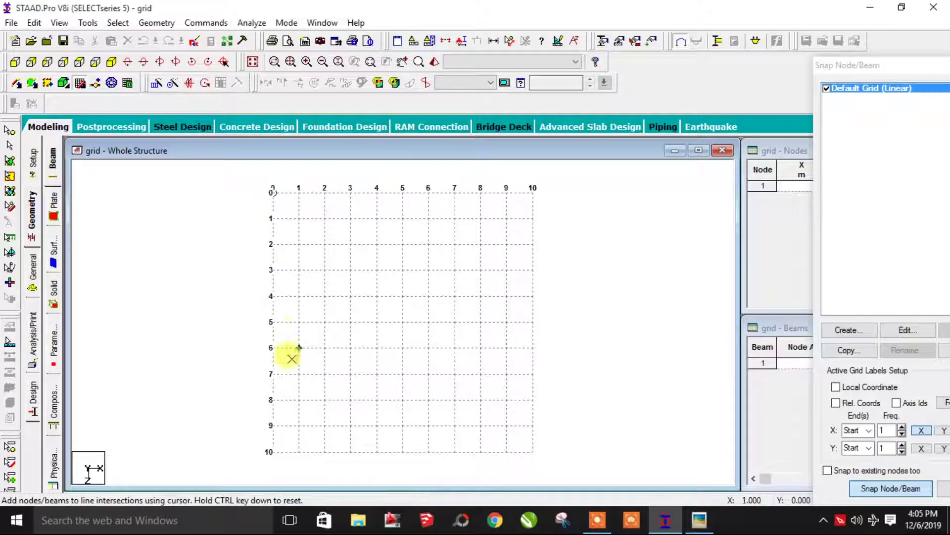
# Edit the default grid to have 12 construction lines on the right in the Z direction and accept it.
pyautogui.click(906, 329)
pyautogui.doubleClick(692, 310)
pyautogui.write('12')
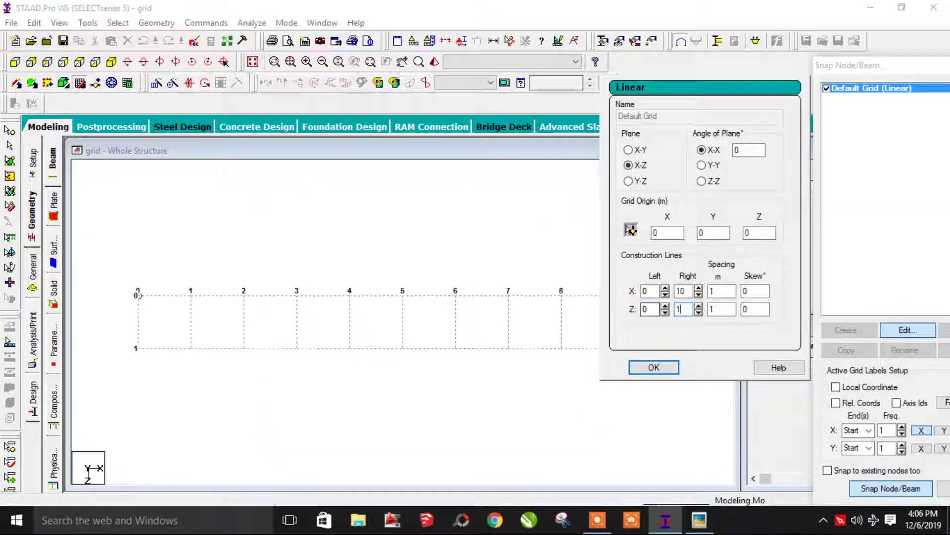
pyautogui.click(653, 367)
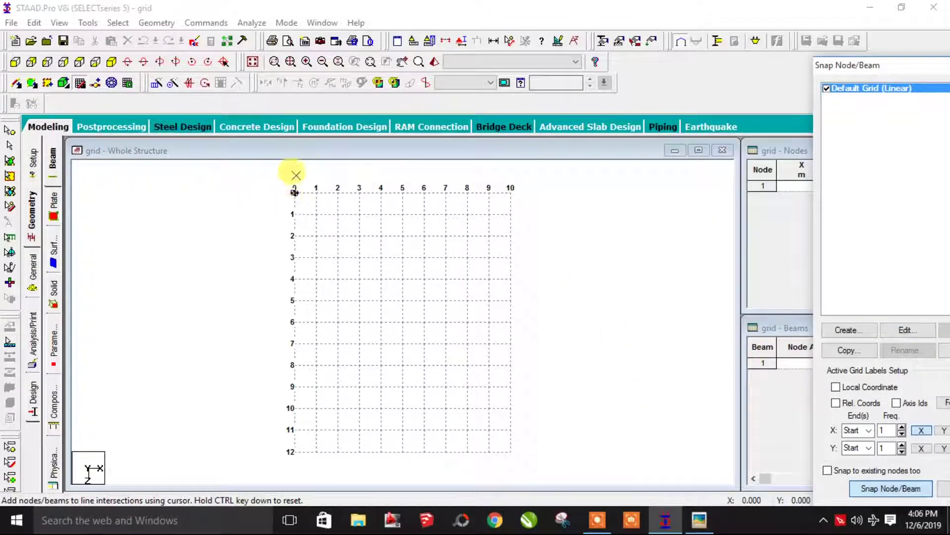
# Draw beams from the grid origin along Z 0 through X 5 to X 10, and along X 10 through Z 4 and 8 to Z 12.
pyautogui.click(296, 190)
pyautogui.click(296, 190)
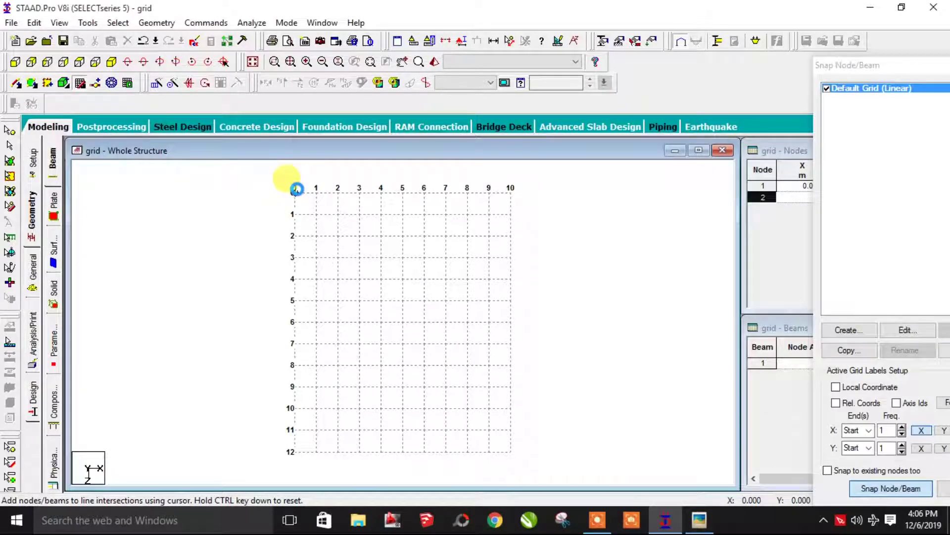
pyautogui.click(403, 191)
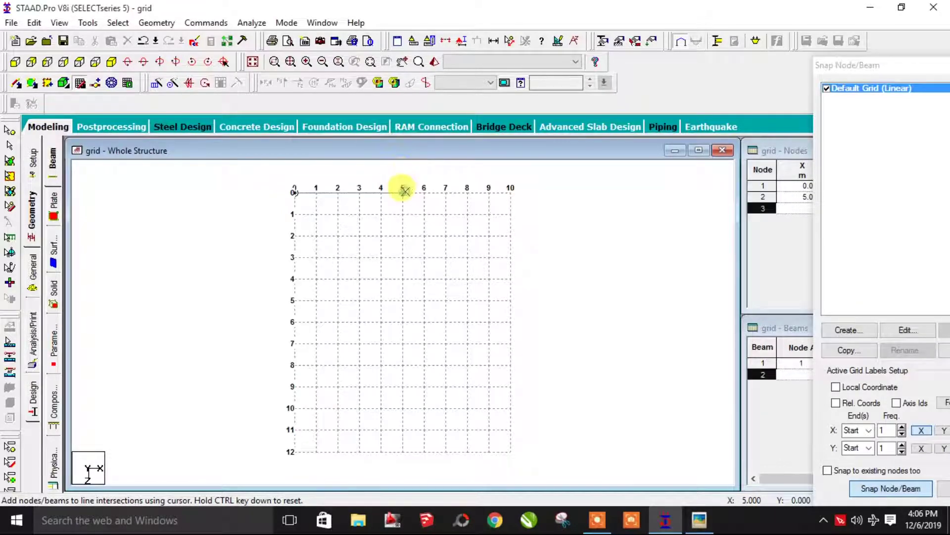
pyautogui.click(512, 191)
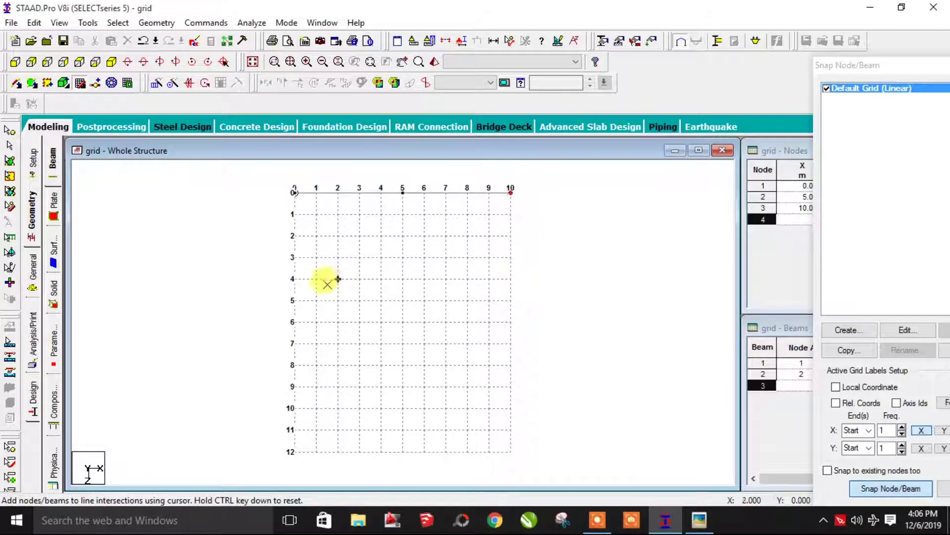
pyautogui.click(511, 279)
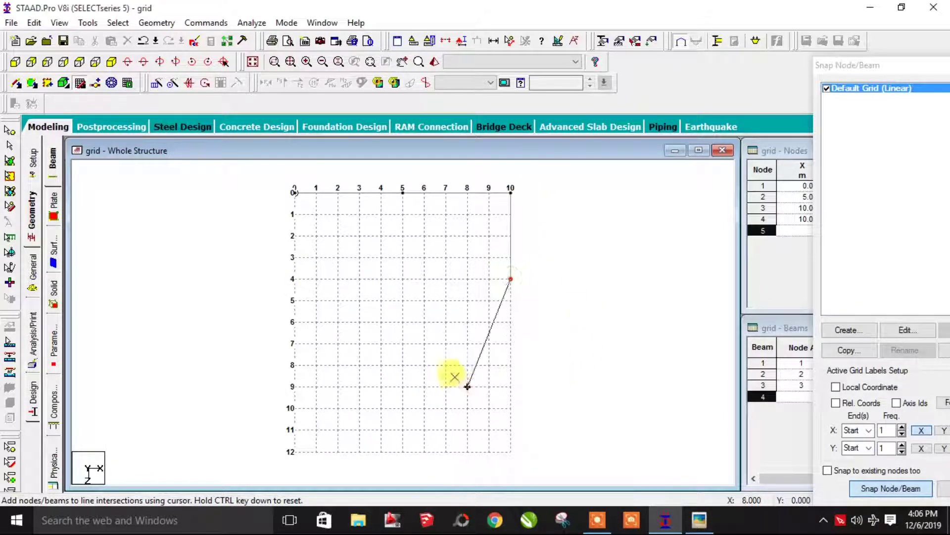
pyautogui.click(511, 365)
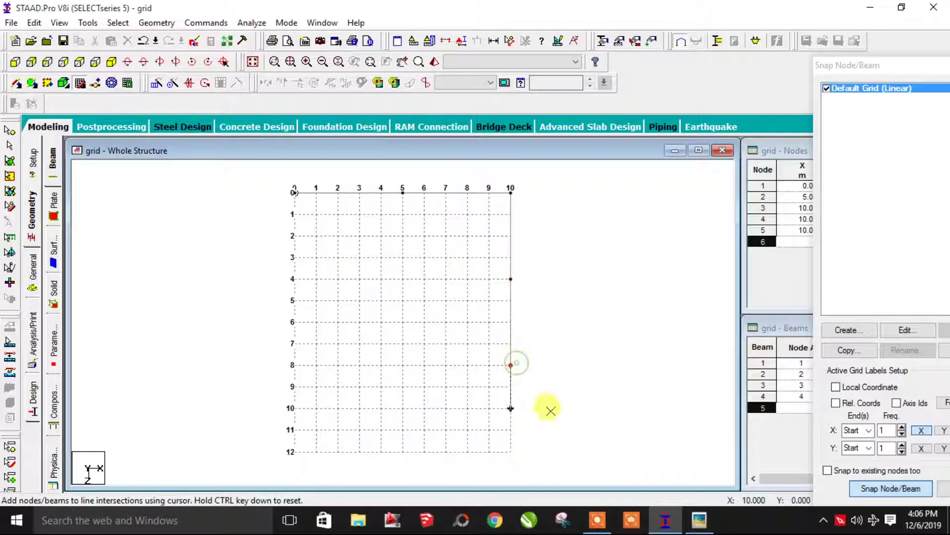
pyautogui.click(510, 451)
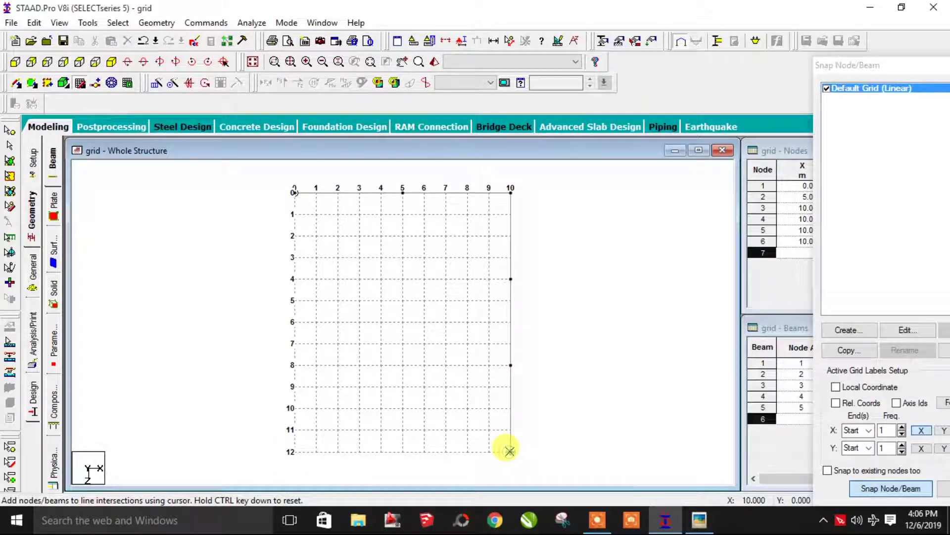
# Continue the perimeter beams along Z 12 through X 5 to X 0, and back along X 0 through Z 8 and 4 to the origin.
pyautogui.click(403, 451)
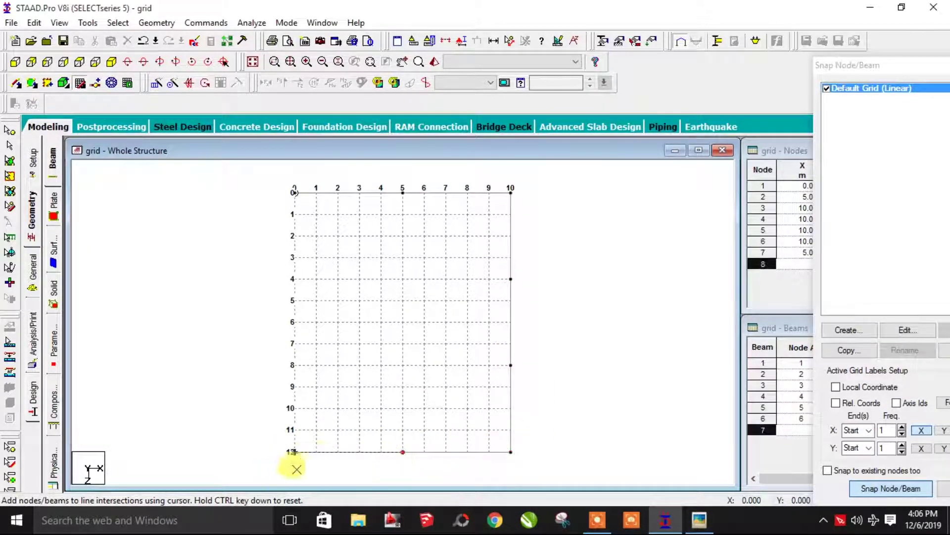
pyautogui.click(295, 452)
pyautogui.click(293, 364)
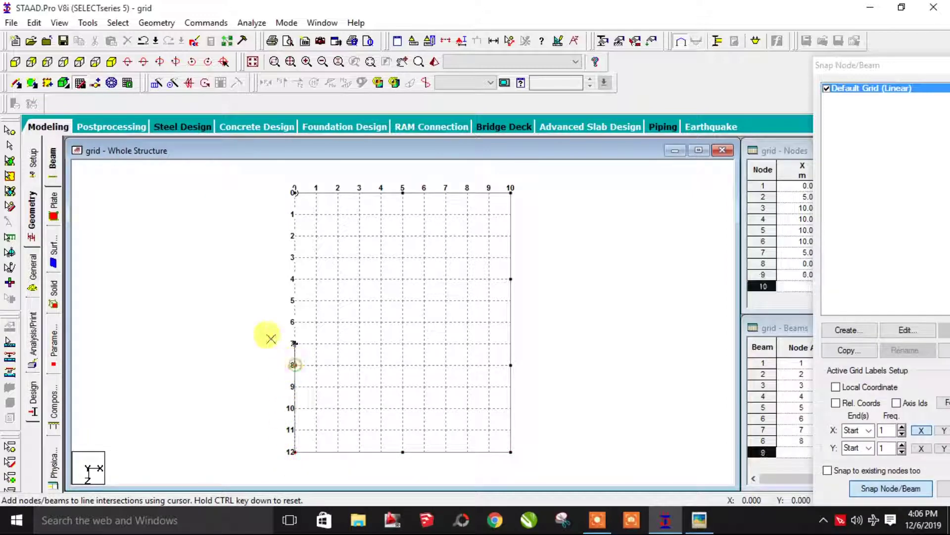
pyautogui.click(295, 279)
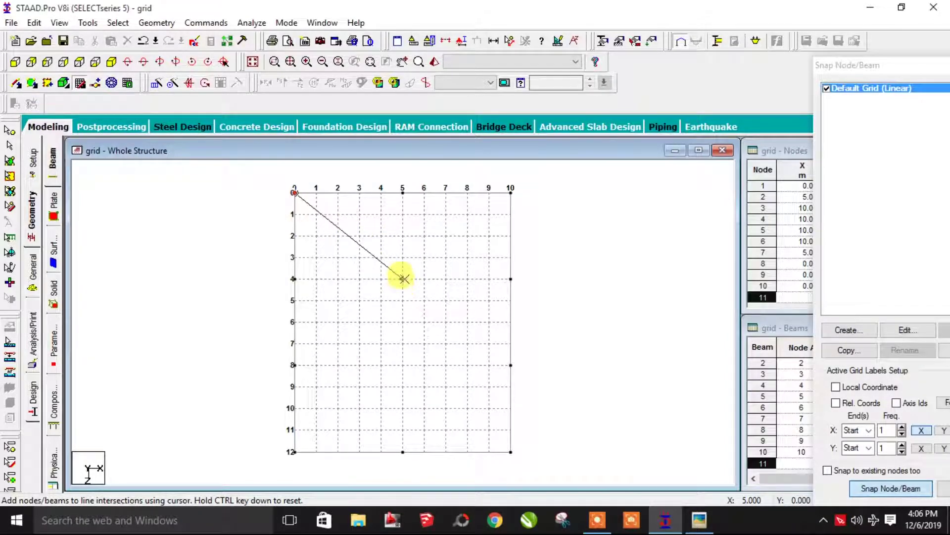
# Start a separate beam run and draw an interior beam at X 5 from Z 4 to Z 0.
pyautogui.press('ctrl')
pyautogui.click(402, 280)
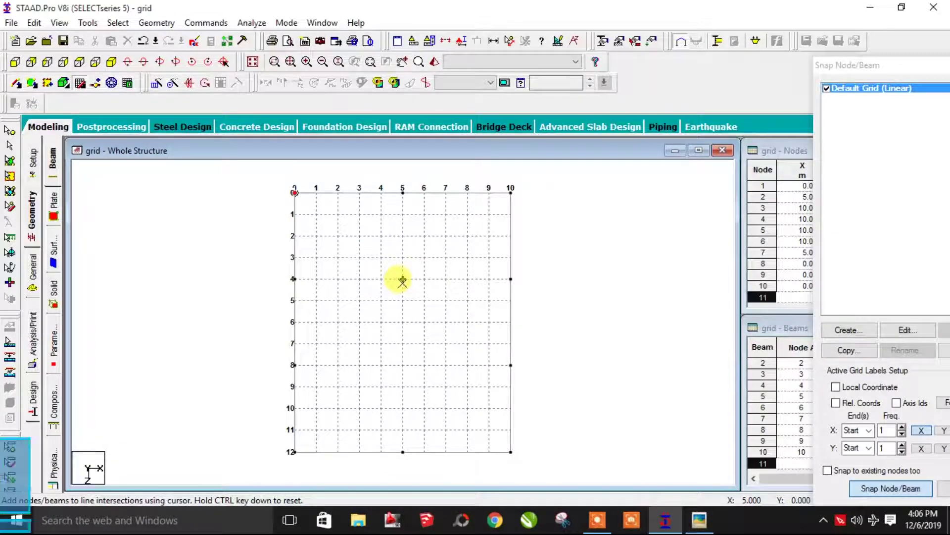
pyautogui.click(402, 192)
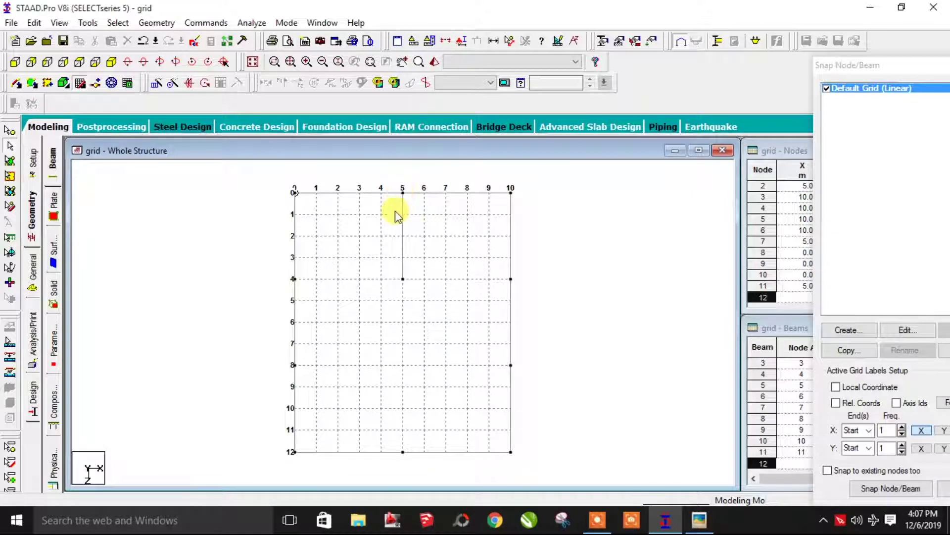
# Restart beam snapping on the grid and draw an interior beam at X 5 from Z 4 to Z 8.
pyautogui.click(403, 276)
pyautogui.click(403, 340)
pyautogui.click(410, 425)
pyautogui.moveTo(848, 69); pyautogui.dragTo(777, 22)
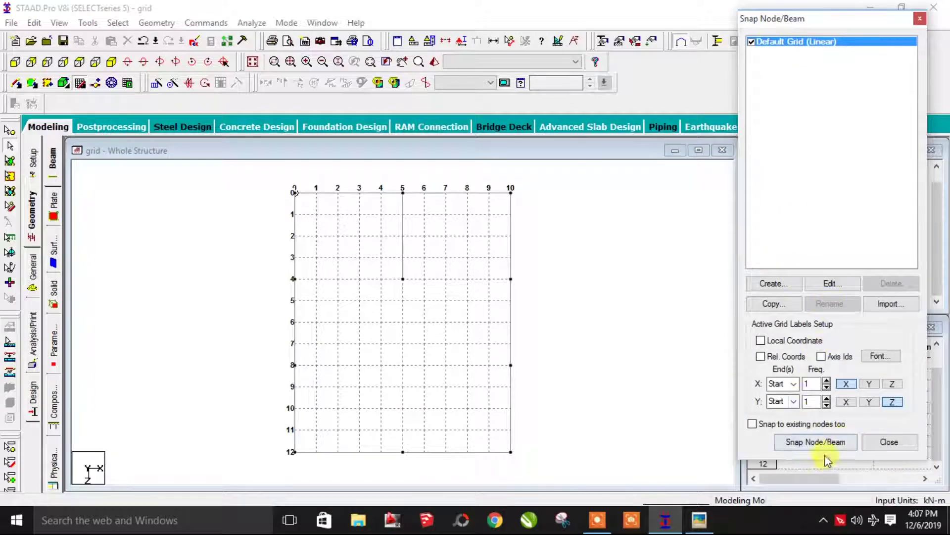
pyautogui.click(816, 442)
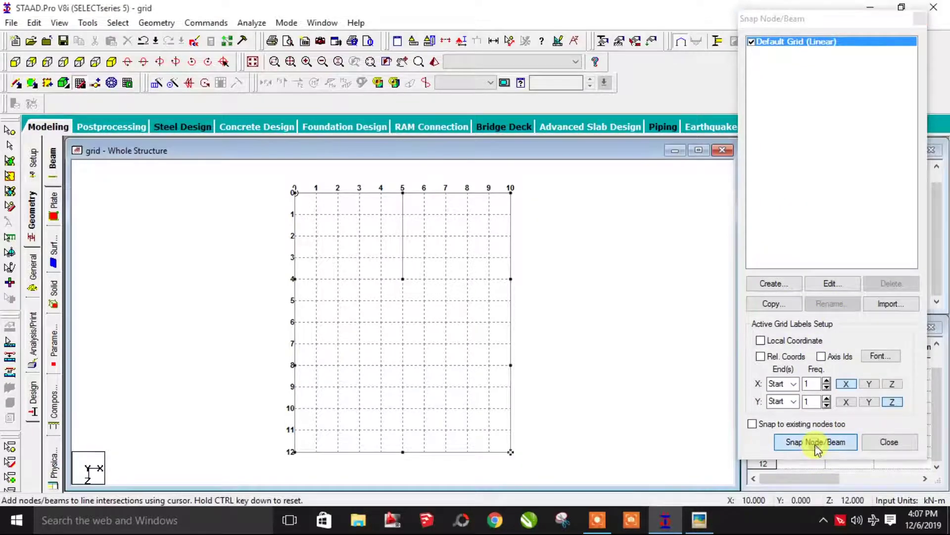
pyautogui.click(402, 280)
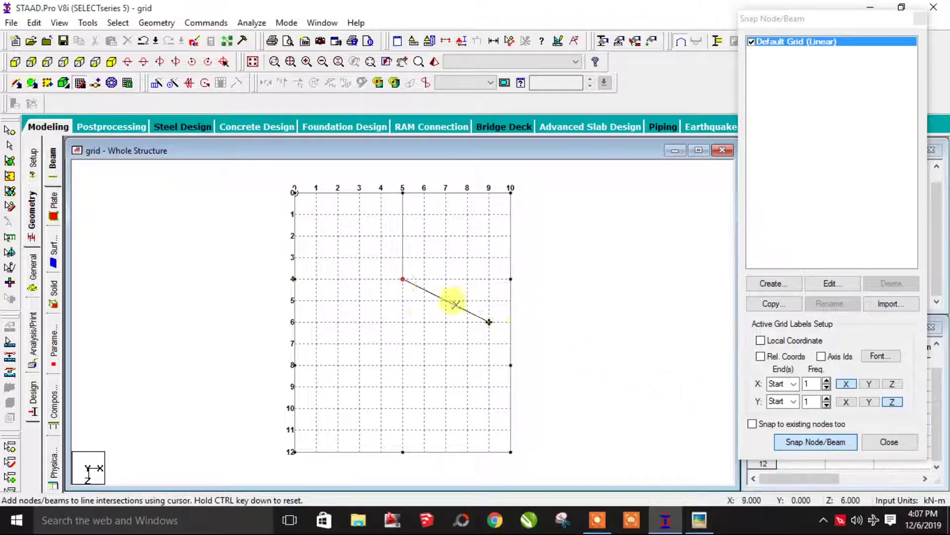
pyautogui.click(403, 365)
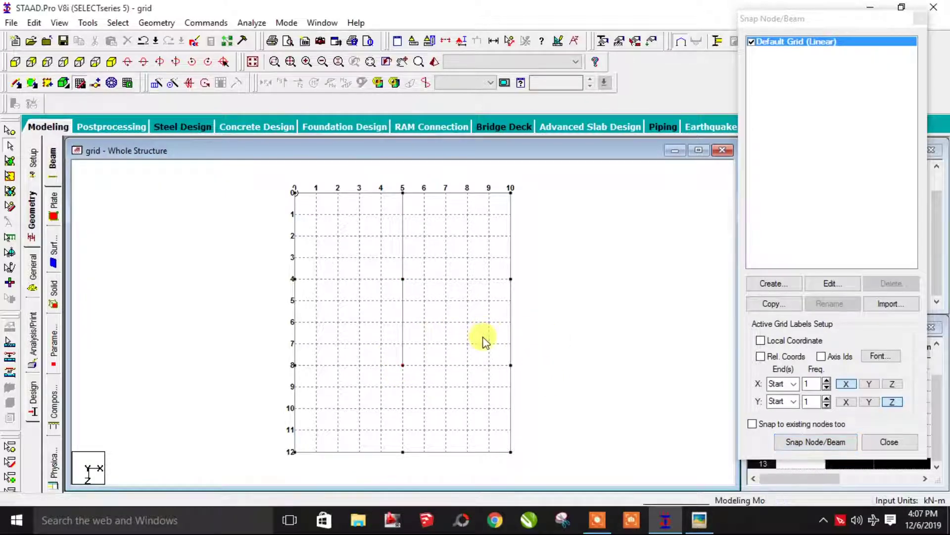
# Resume beam snapping on the grid and draw an interior beam at X 5 from Z 8 to Z 12.
pyautogui.click(842, 442)
pyautogui.click(835, 442)
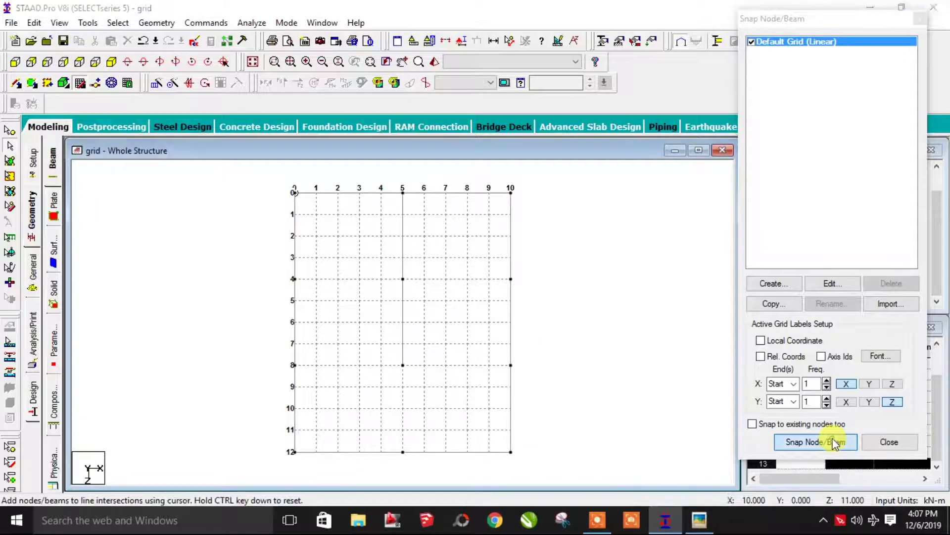
pyautogui.click(397, 365)
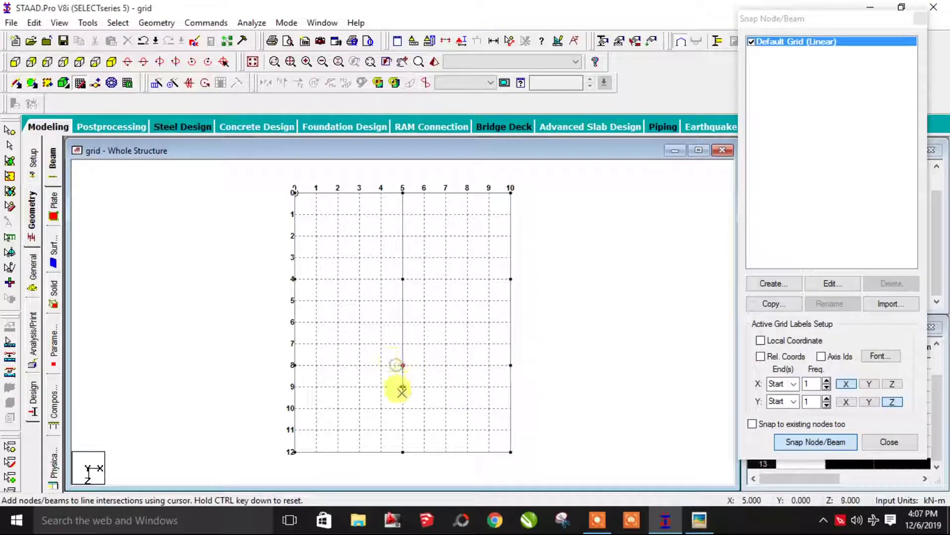
pyautogui.click(403, 452)
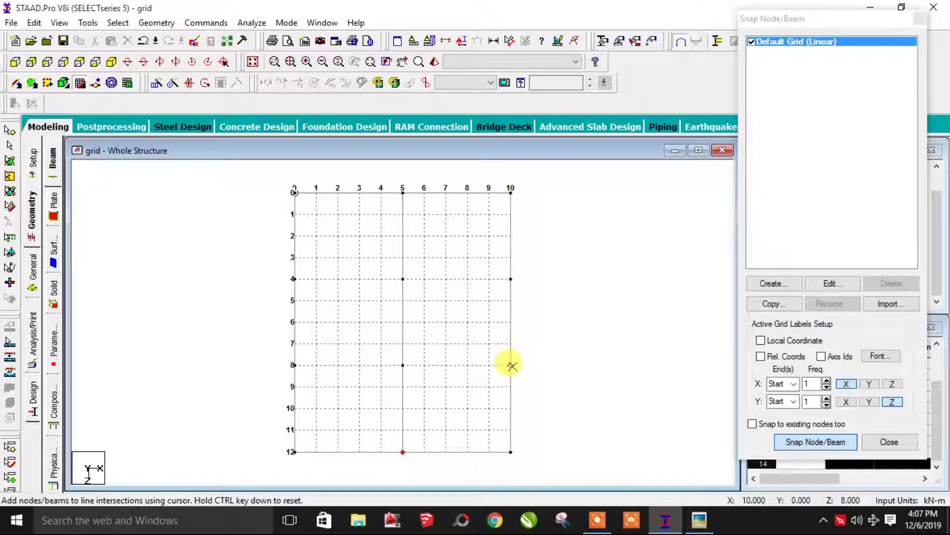
# Draw separate beam runs along Z 8 from X 10 through X 5 to X 0, and along Z 4 from X 0 through X 5 to X 10.
pyautogui.click(510, 365)
pyautogui.click(403, 365)
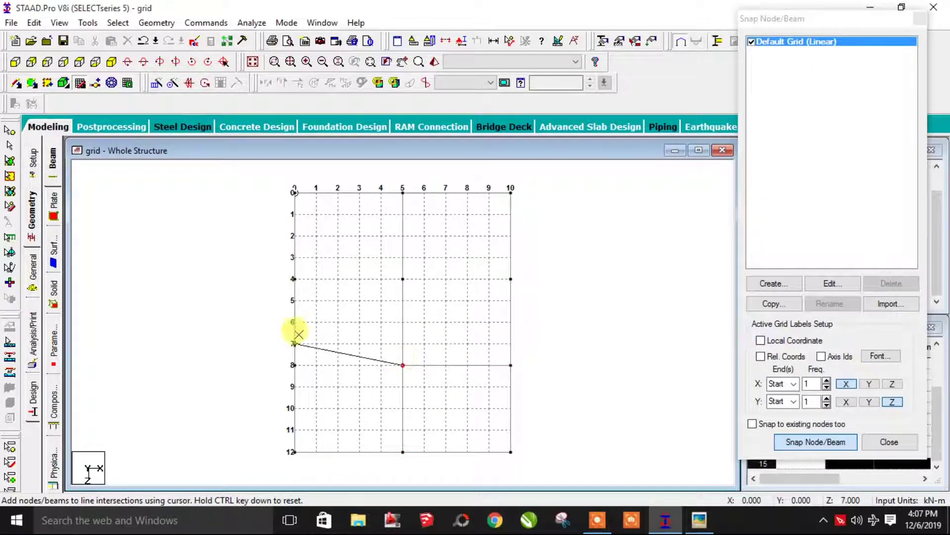
pyautogui.click(296, 365)
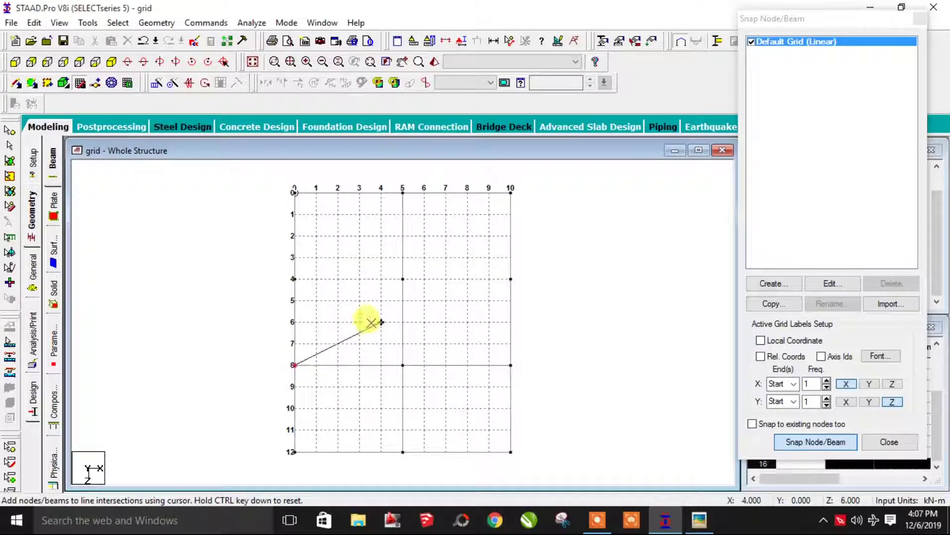
pyautogui.click(296, 278)
pyautogui.click(403, 279)
pyautogui.click(509, 277)
pyautogui.press('Escape')
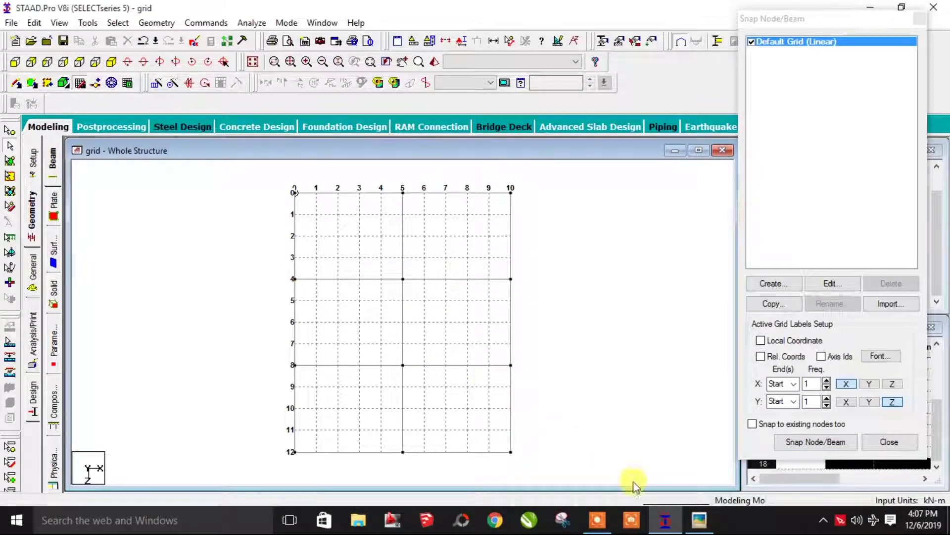
# Check the layout against the PLAN 1 image and delete the interior beam at X 5 between Z 4 and Z 8.
pyautogui.click(699, 519)
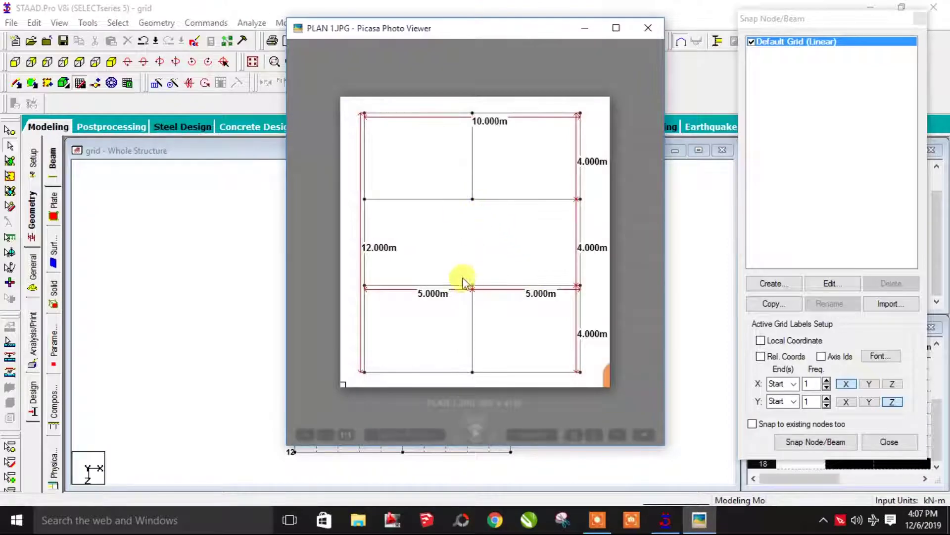
pyautogui.click(666, 520)
pyautogui.click(411, 323)
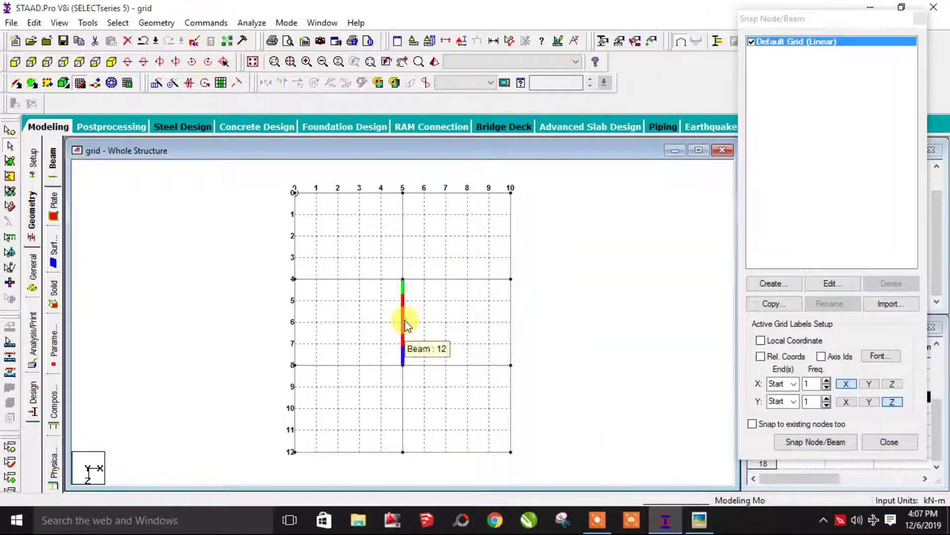
pyautogui.press('Delete')
pyautogui.click(542, 291)
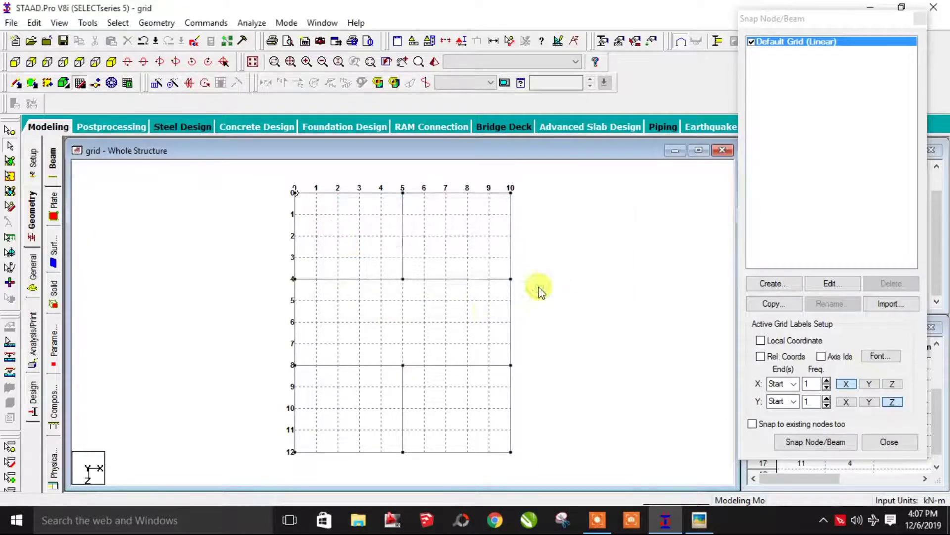
# Show the finished beam layout in isometric view and close the Snap Node/Beam construction grid.
pyautogui.click(112, 62)
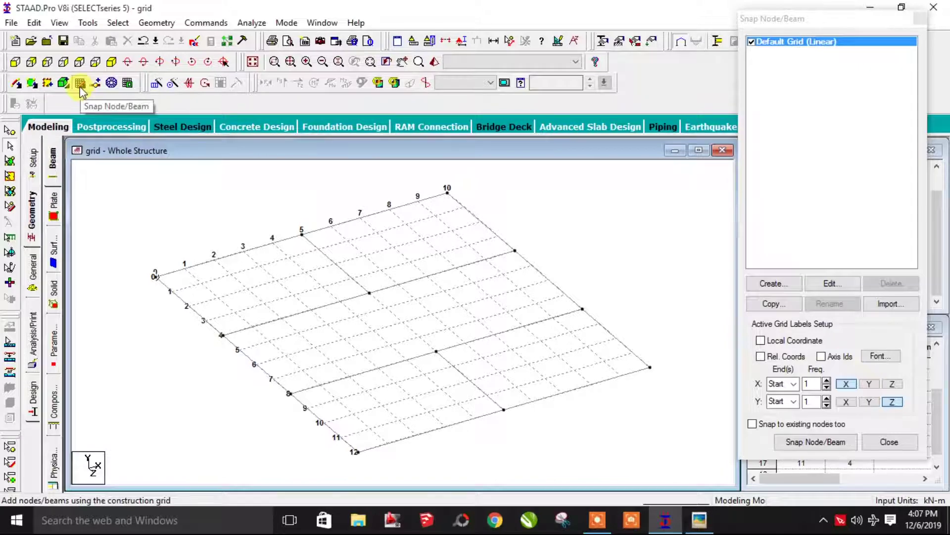
pyautogui.click(916, 26)
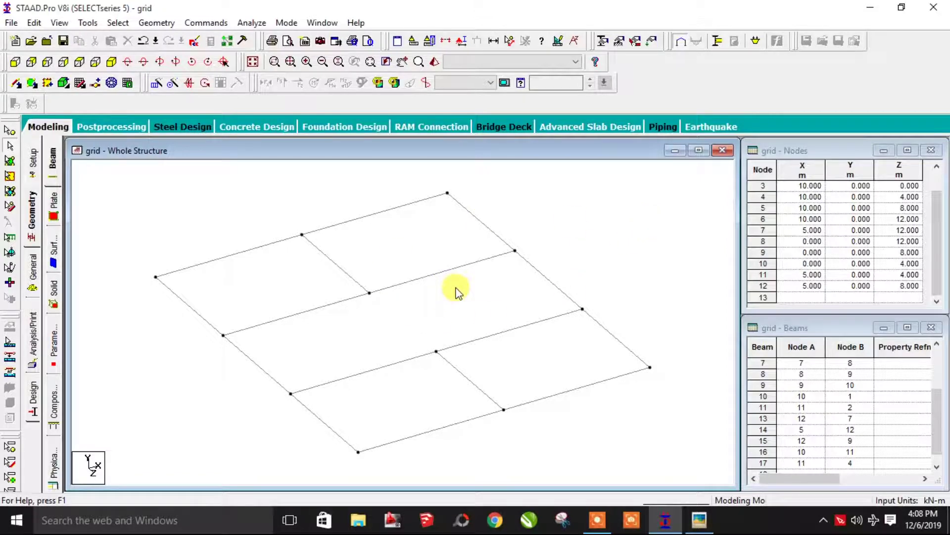
# Apply Translational Repeat to all beams in the Y direction with 5 steps, 3 m default spacing and linked steps.
pyautogui.hotkey('ctrl', 'a')
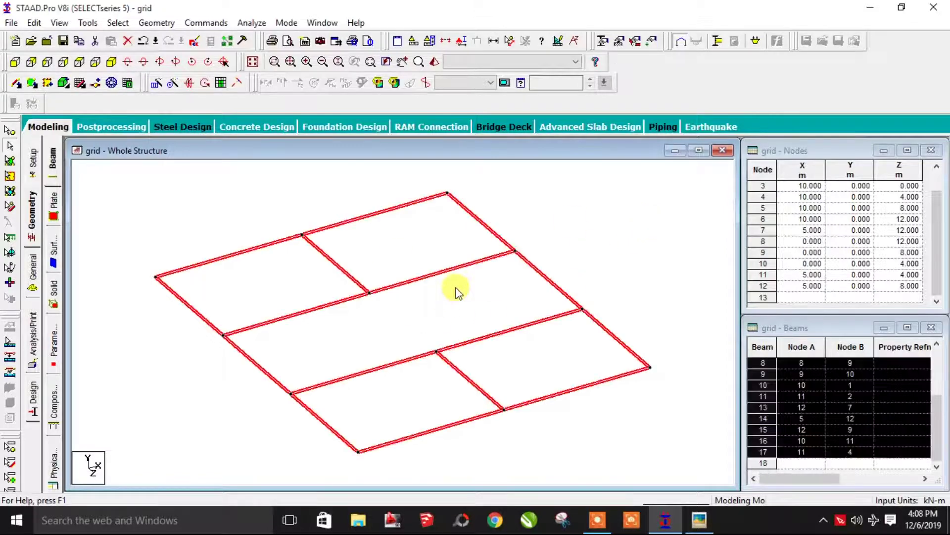
pyautogui.click(157, 84)
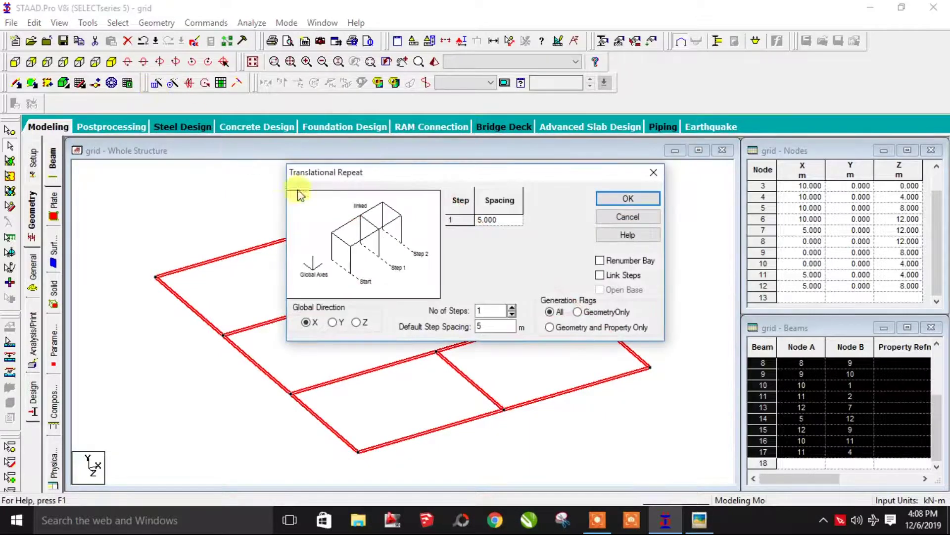
pyautogui.click(333, 322)
pyautogui.click(487, 326)
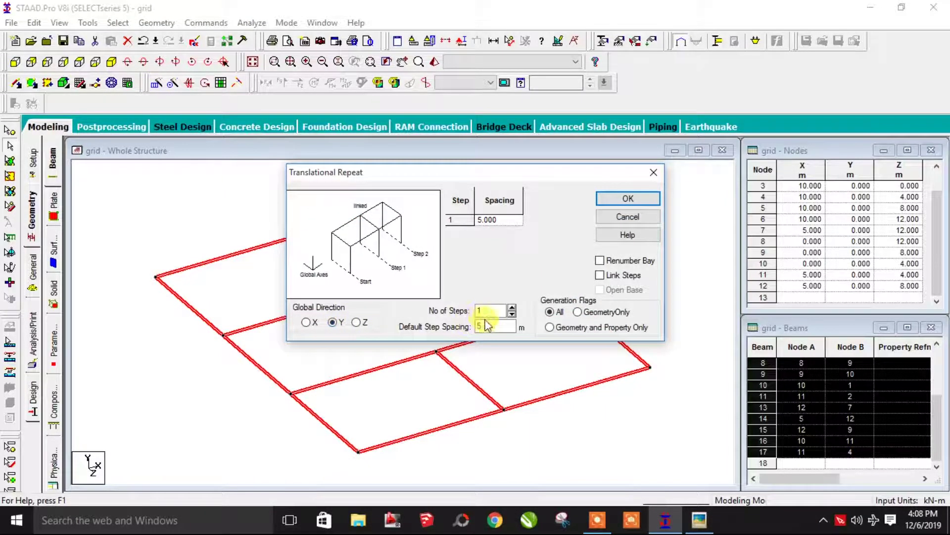
pyautogui.doubleClick(487, 325)
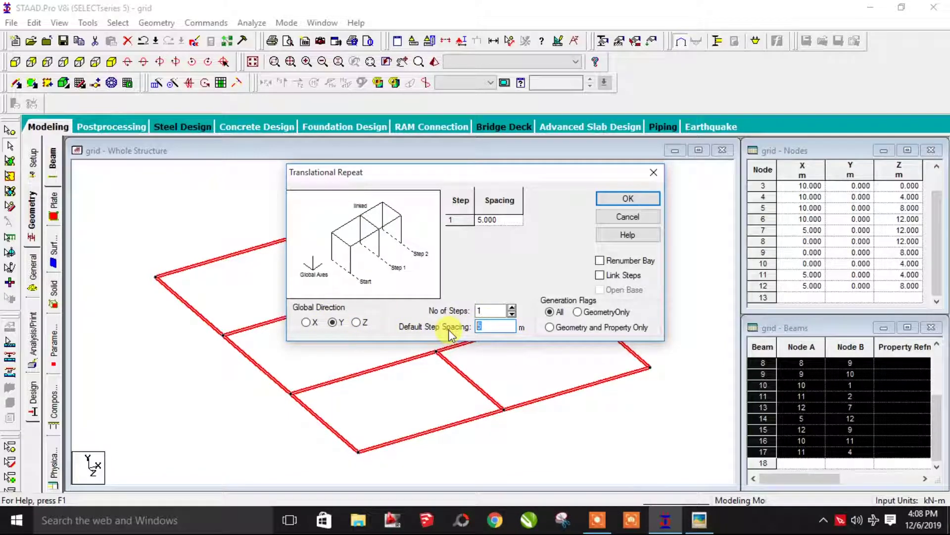
pyautogui.write('3')
pyautogui.doubleClick(487, 310)
pyautogui.write('5')
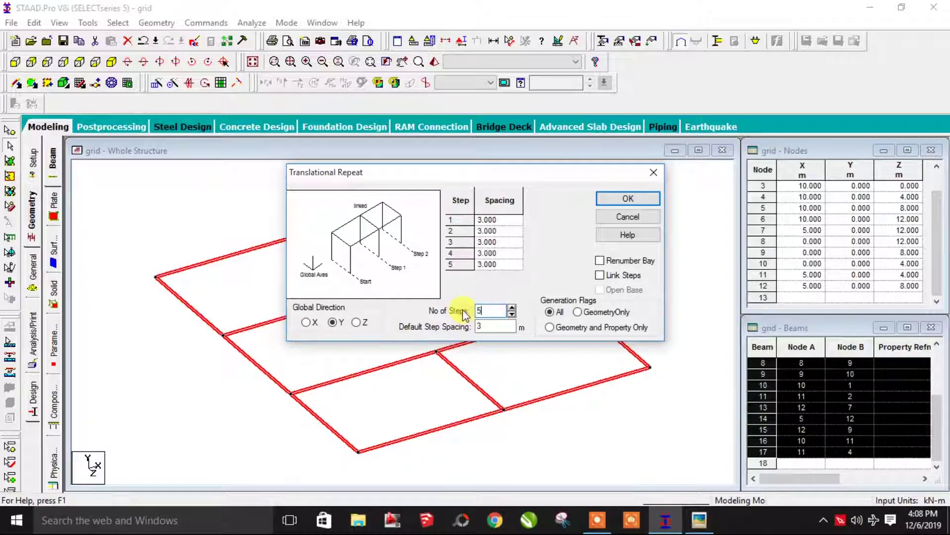
pyautogui.click(600, 276)
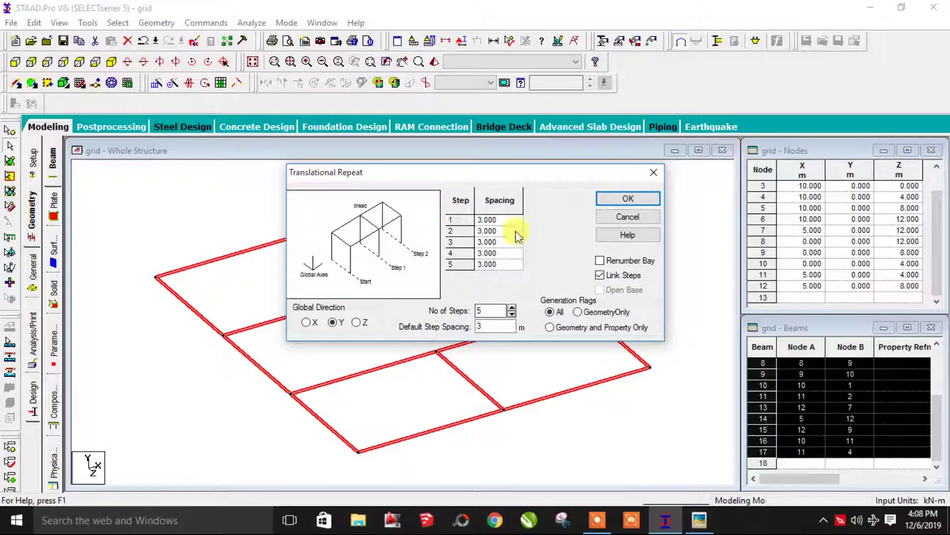
pyautogui.click(619, 198)
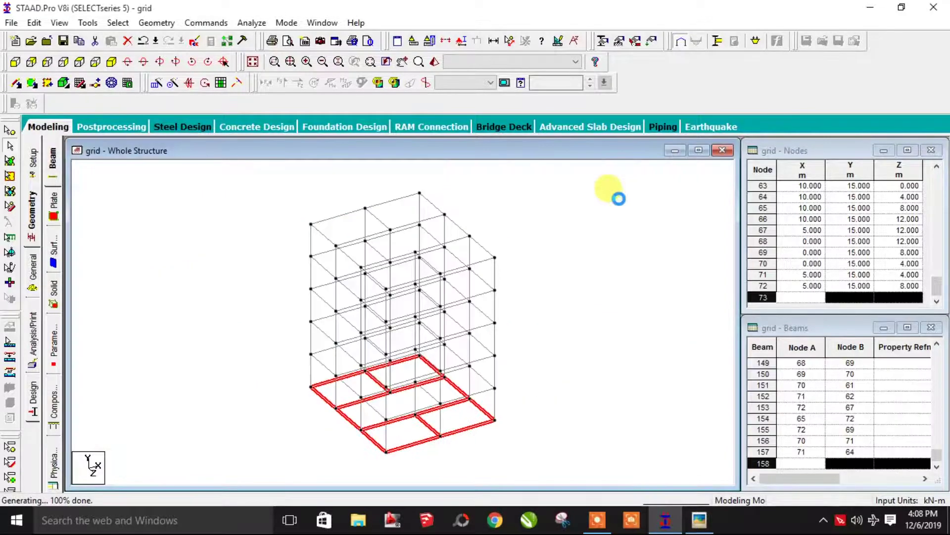
# Delete the selected beams of the original layout at the base of the frame and accept the deletion.
pyautogui.press('Delete')
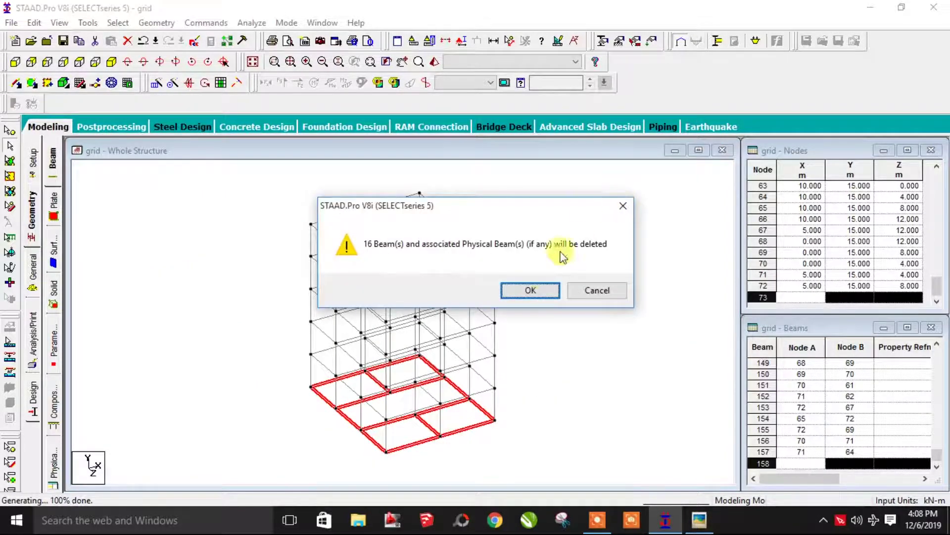
pyautogui.click(532, 291)
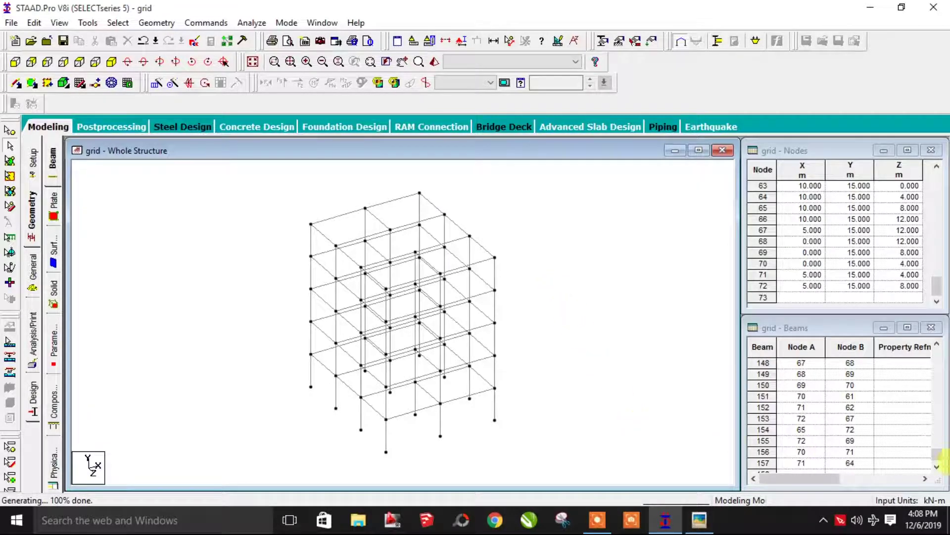
# Hide all open windows to show the desktop.
pyautogui.click(945, 528)
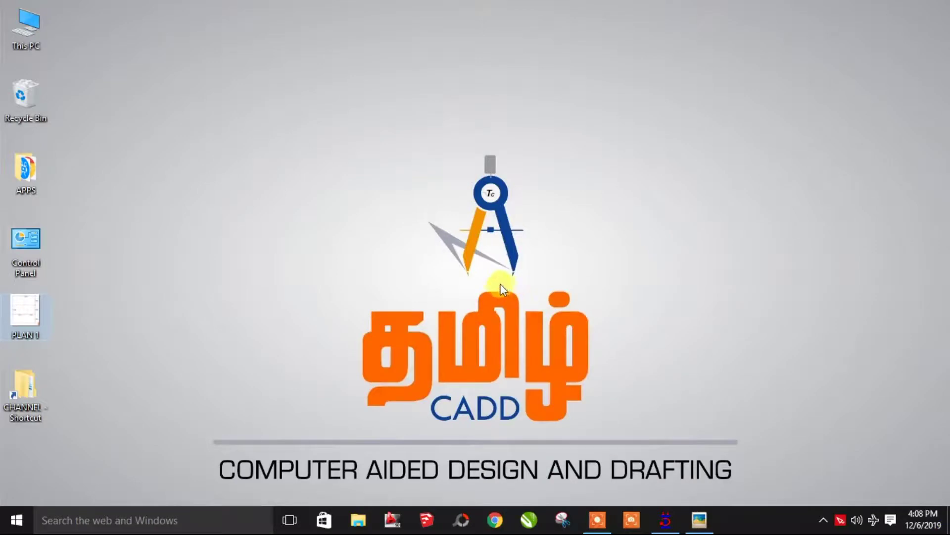